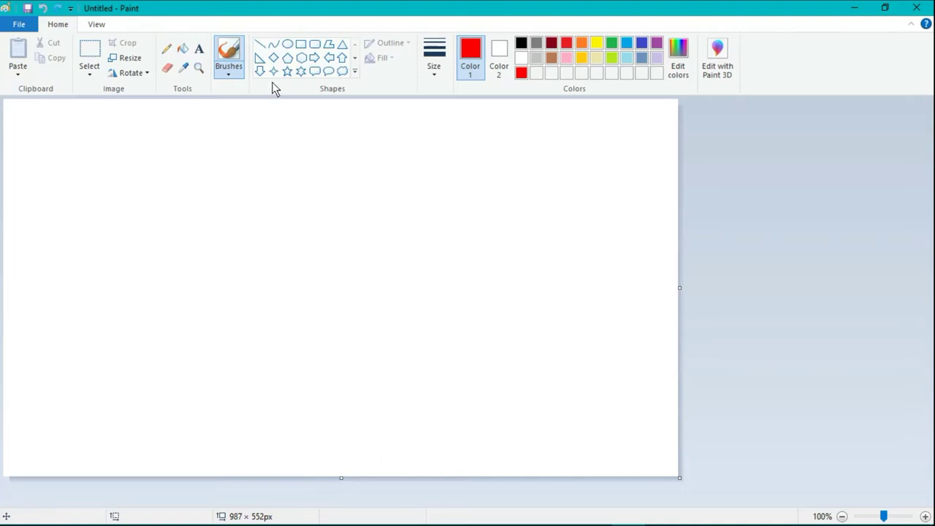
- Draw a yellow diagonal across the lower-left corner and fill the triangle below it yellow
{"action": "left_click", "coordinate": [260, 44]}
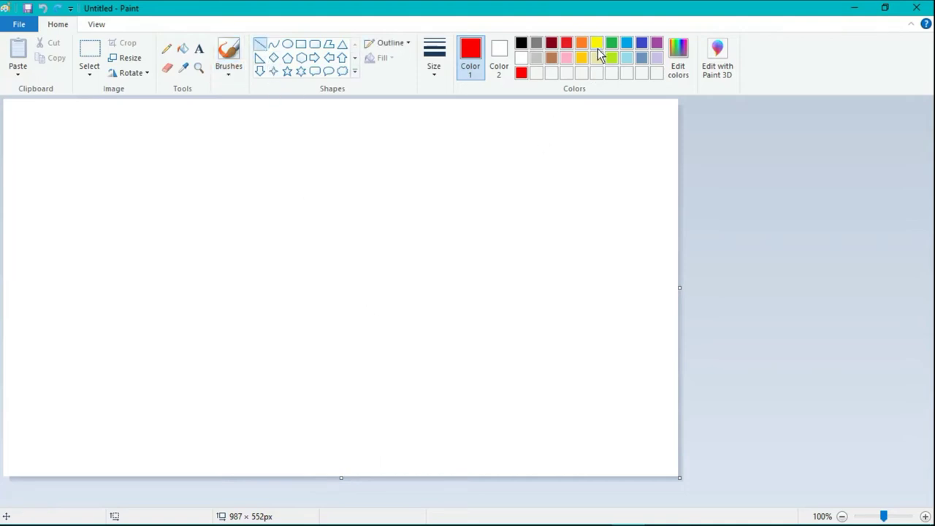
{"action": "left_click", "coordinate": [597, 46]}
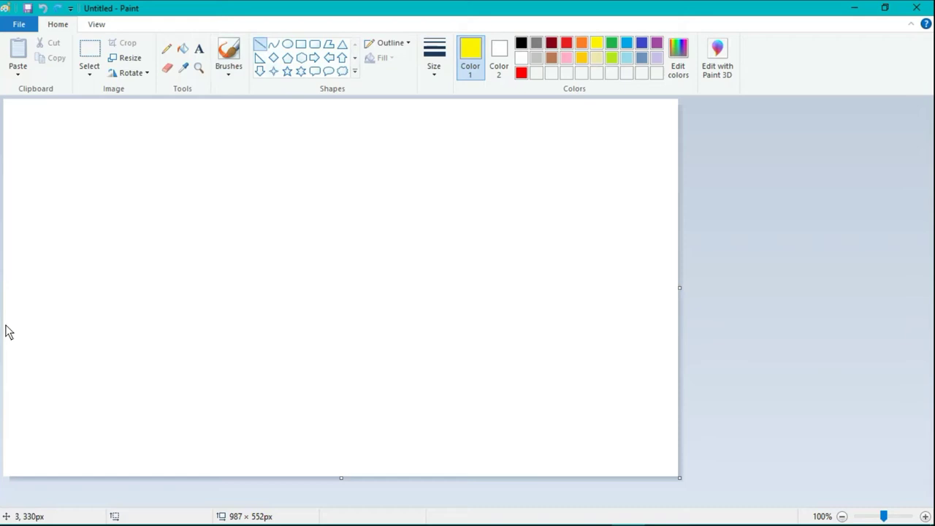
{"action": "left_click_drag", "start_coordinate": [4, 326], "coordinate": [279, 479]}
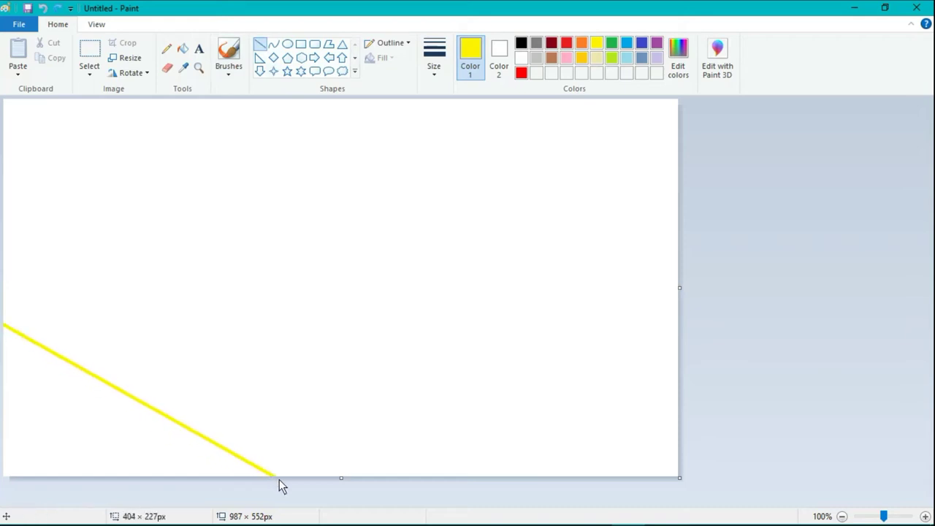
{"action": "left_click", "coordinate": [182, 48]}
{"action": "left_click", "coordinate": [65, 414]}
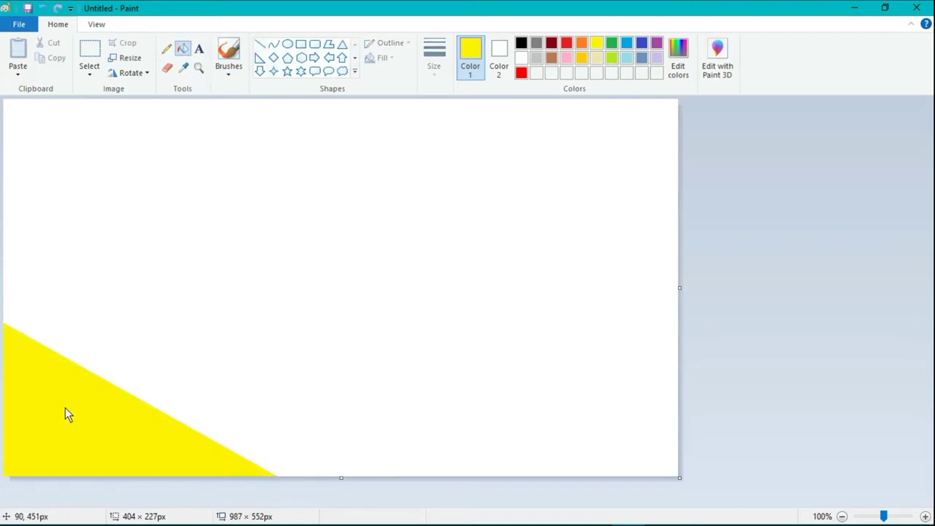
- Draw an orange diagonal above the triangle and fill the band between them orange
{"action": "left_click", "coordinate": [581, 42]}
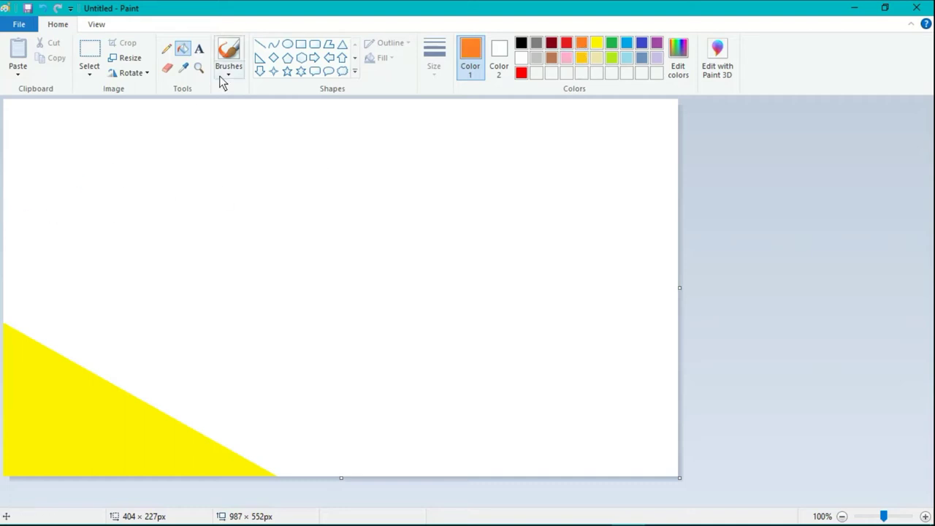
{"action": "left_click", "coordinate": [258, 45]}
{"action": "mouse_move", "coordinate": [4, 183]}
{"action": "left_mouse_down"}
{"action": "mouse_move", "coordinate": [456, 447]}
{"action": "mouse_move", "coordinate": [476, 477]}
{"action": "left_mouse_up"}
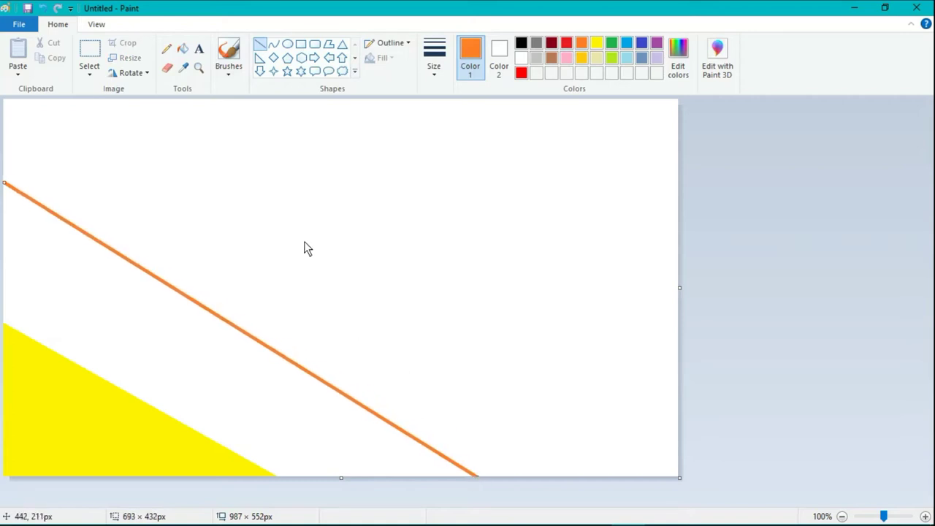
{"action": "left_click", "coordinate": [183, 48]}
{"action": "left_click", "coordinate": [123, 306]}
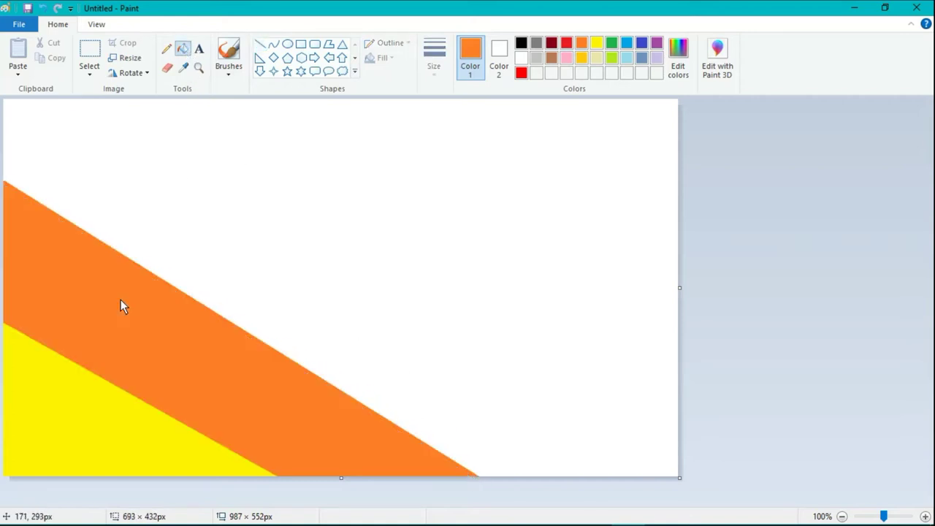
{"action": "left_click", "coordinate": [260, 44]}
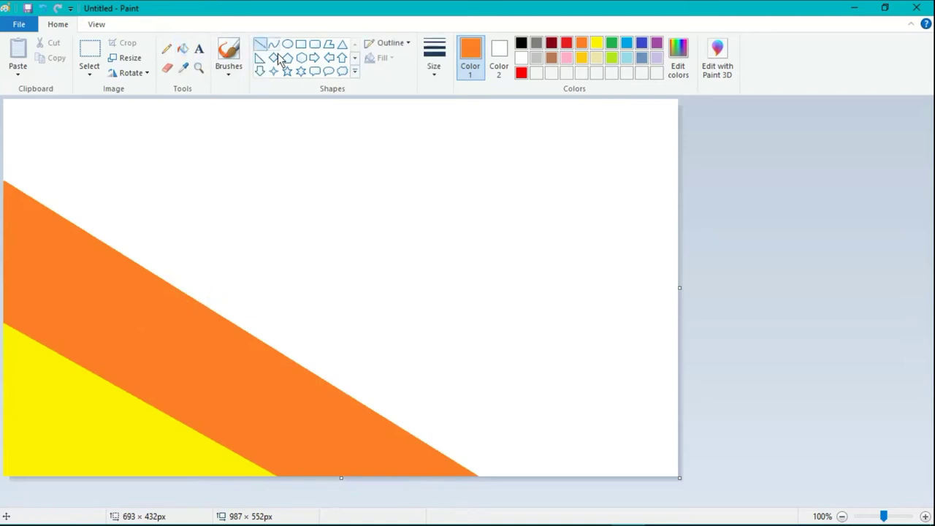
- Draw a red diagonal from the top edge and fill the band beside the orange one red
{"action": "left_click", "coordinate": [520, 74]}
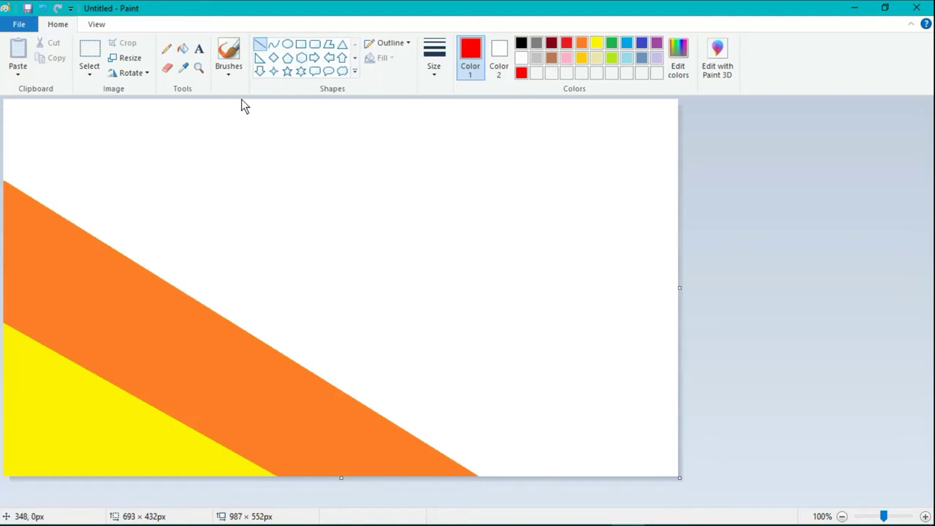
{"action": "mouse_move", "coordinate": [244, 101]}
{"action": "left_mouse_down"}
{"action": "mouse_move", "coordinate": [633, 406]}
{"action": "mouse_move", "coordinate": [679, 402]}
{"action": "left_mouse_up"}
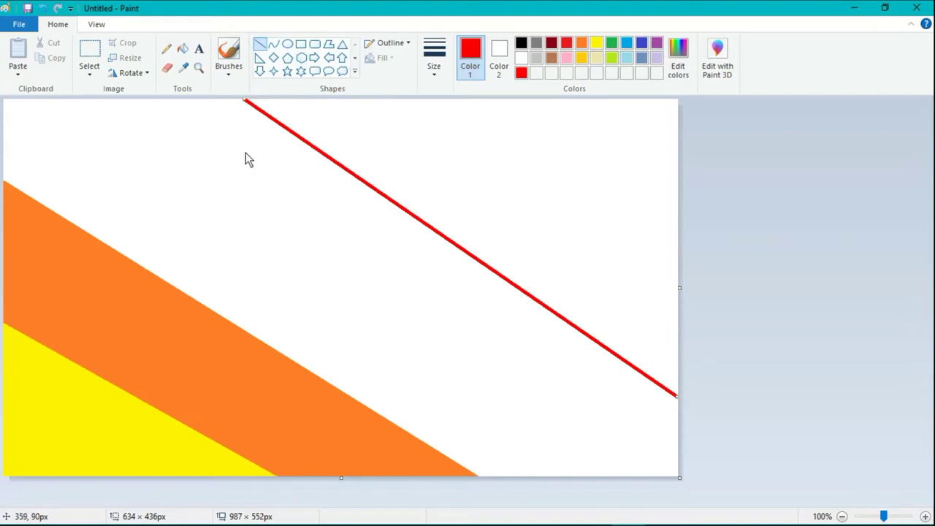
{"action": "left_click", "coordinate": [186, 49]}
{"action": "left_click", "coordinate": [250, 190]}
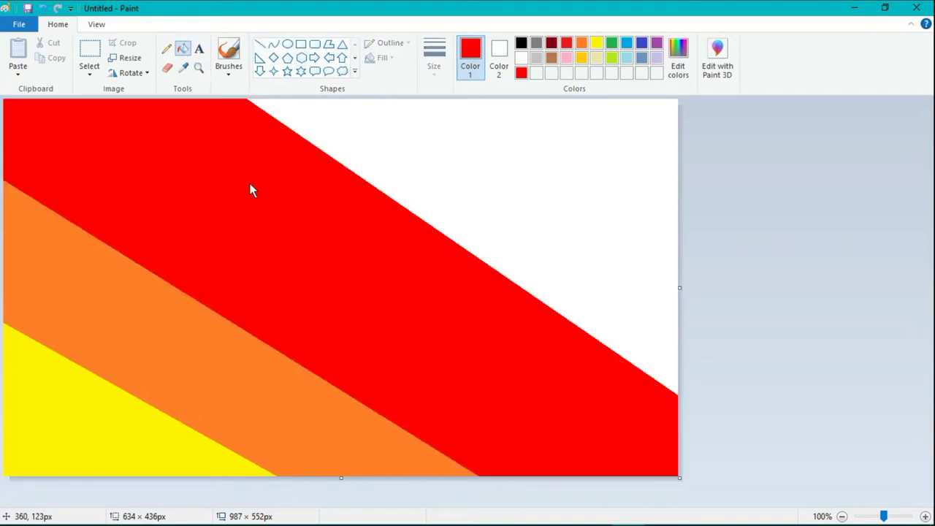
- Mix a custom dark red and fill the remaining upper-right corner with it
{"action": "left_click", "coordinate": [680, 55]}
{"action": "left_click_drag", "start_coordinate": [613, 240], "coordinate": [611, 254]}
{"action": "left_click", "coordinate": [357, 359]}
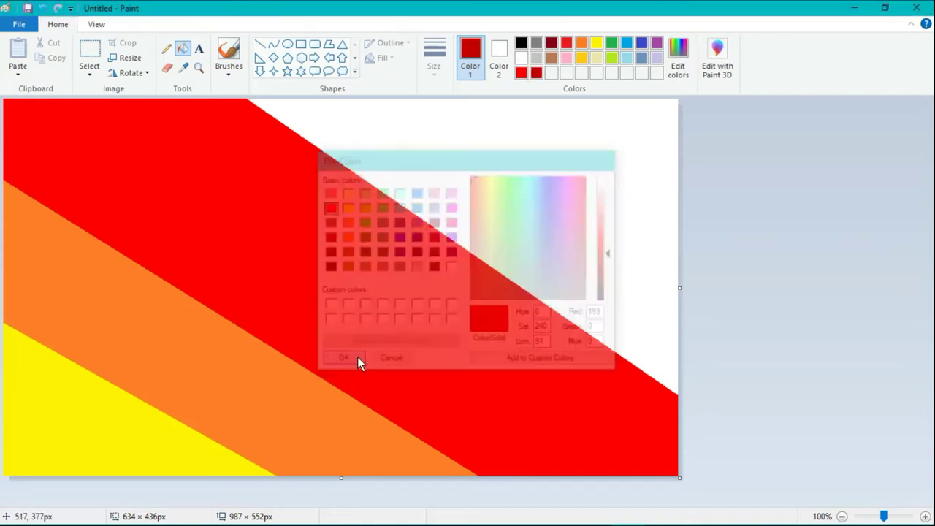
{"action": "left_click", "coordinate": [549, 219]}
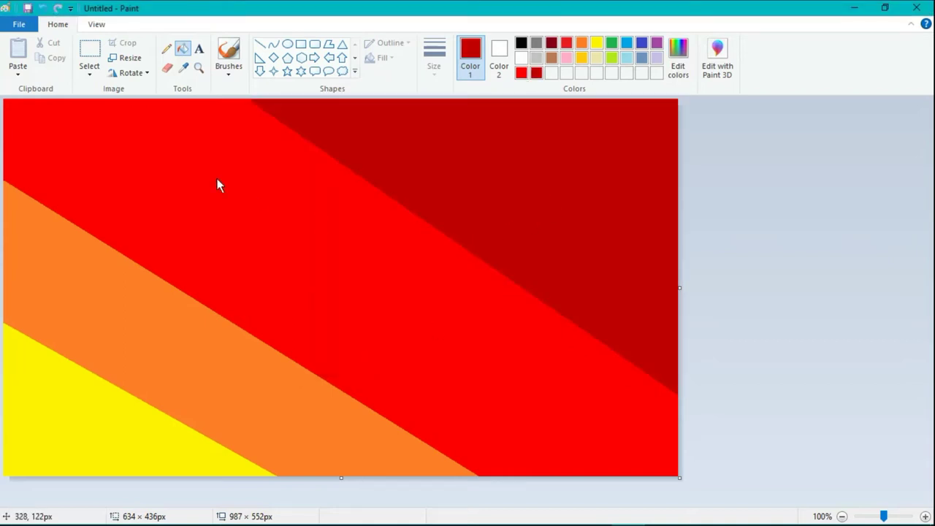
{"action": "left_click", "coordinate": [130, 58]}
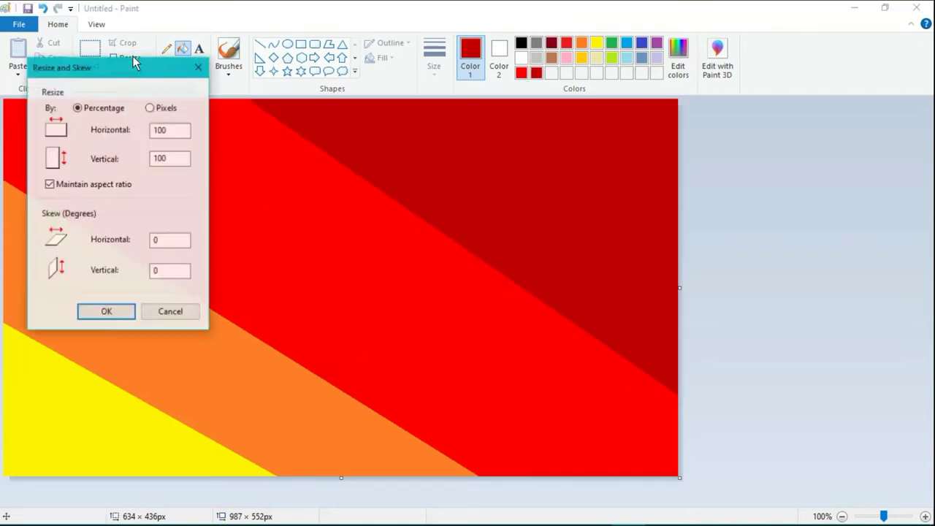
- Shrink the canvas to 1 pixel wide, without keeping the aspect ratio
{"action": "left_click", "coordinate": [150, 107]}
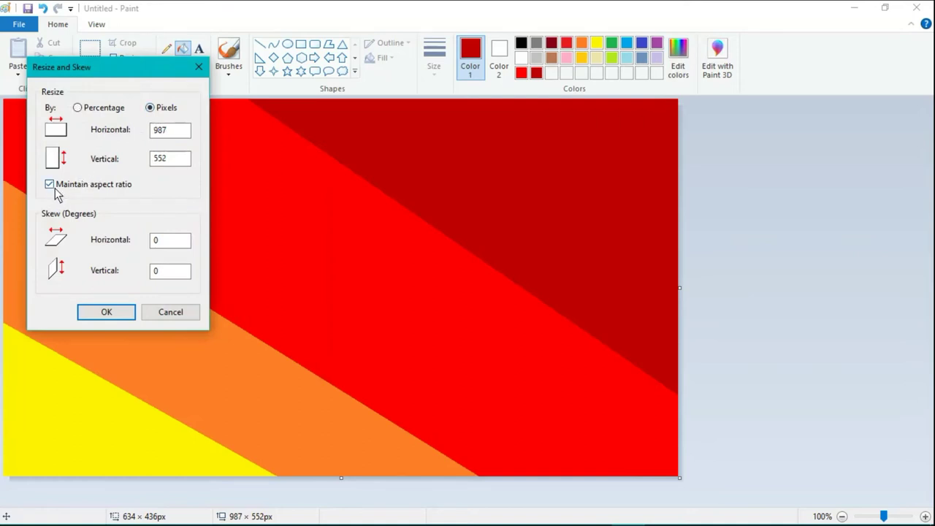
{"action": "left_click", "coordinate": [49, 184]}
{"action": "left_click", "coordinate": [176, 133]}
{"action": "left_click", "coordinate": [125, 312]}
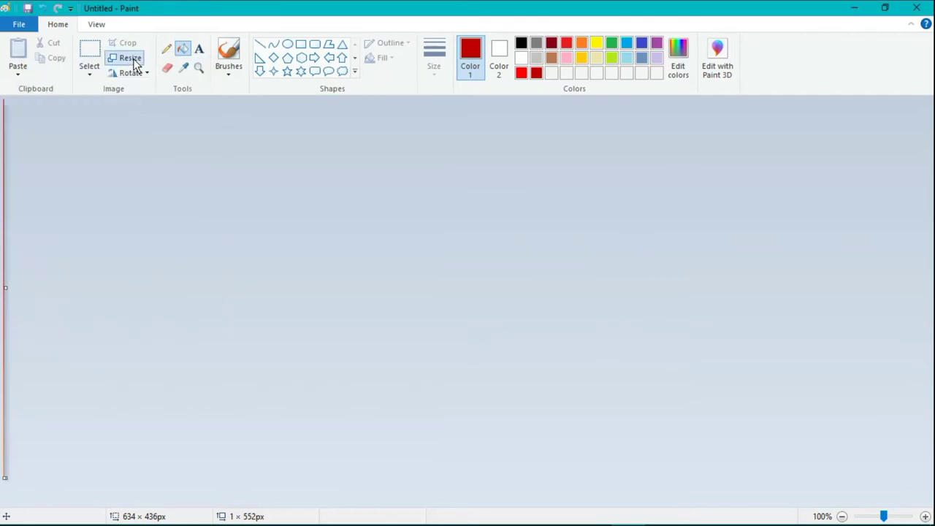
- Stretch the canvas back to 987 pixels wide, without keeping the aspect ratio
{"action": "left_click", "coordinate": [127, 59]}
{"action": "left_click", "coordinate": [149, 108]}
{"action": "left_click", "coordinate": [50, 184]}
{"action": "left_click", "coordinate": [172, 133]}
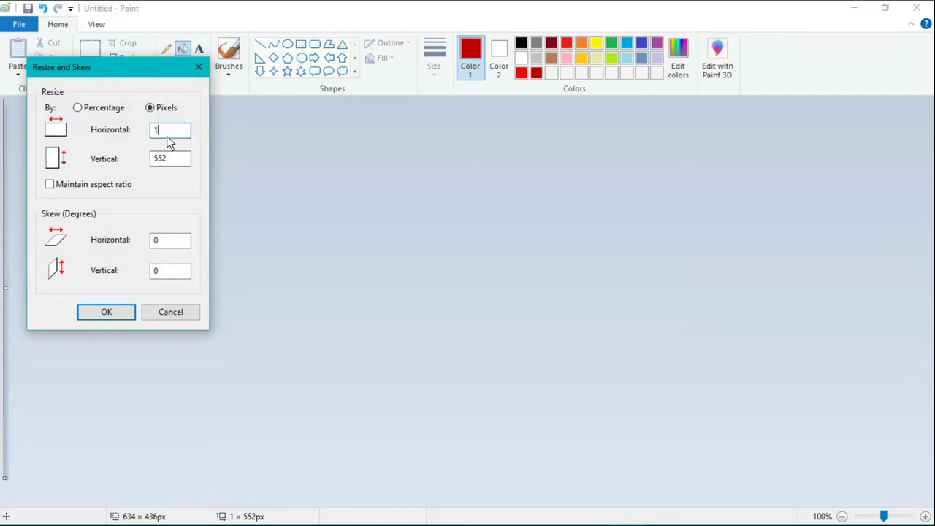
{"action": "type", "text": "987"}
{"action": "left_click", "coordinate": [123, 313]}
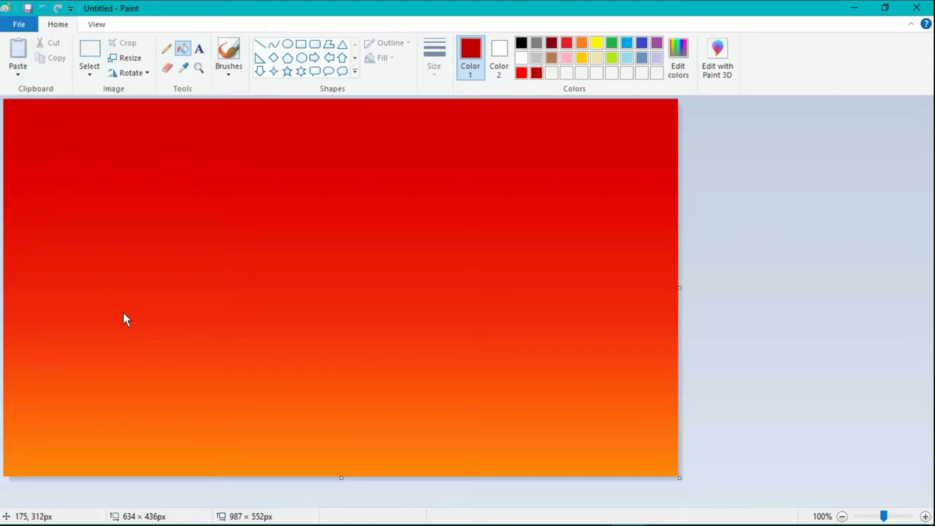
- Select the whole gradient picture and copy it
{"action": "left_click", "coordinate": [91, 54]}
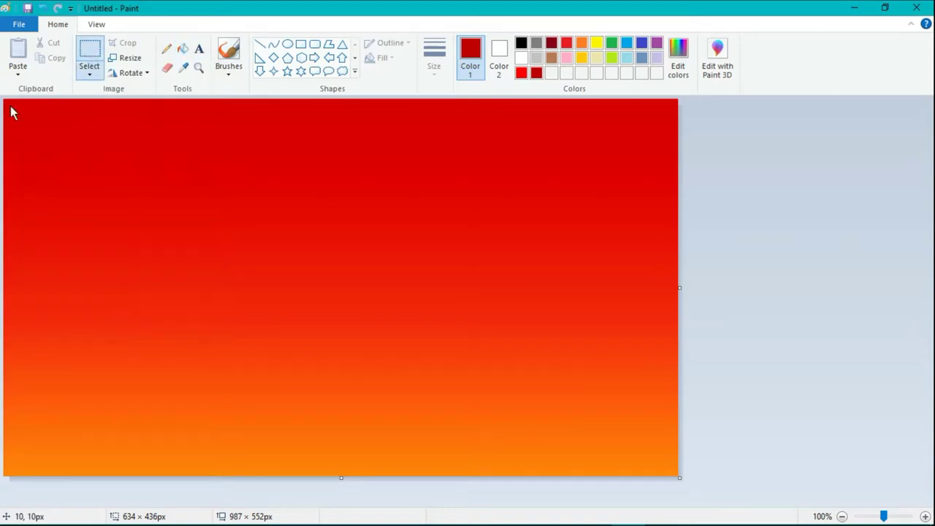
{"action": "mouse_move", "coordinate": [4, 100]}
{"action": "left_mouse_down"}
{"action": "mouse_move", "coordinate": [40, 141]}
{"action": "mouse_move", "coordinate": [292, 269]}
{"action": "mouse_move", "coordinate": [439, 361]}
{"action": "left_mouse_up"}
{"action": "left_click_drag", "start_coordinate": [613, 428], "coordinate": [615, 429]}
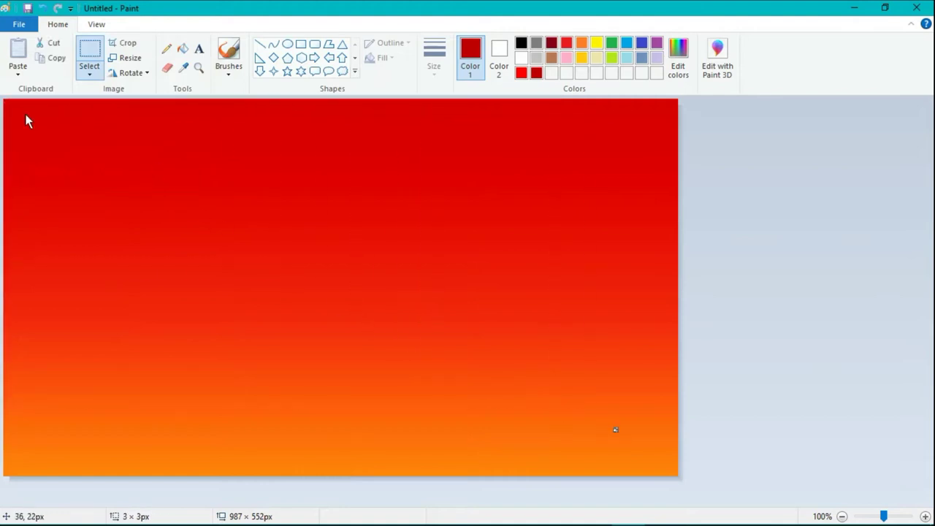
{"action": "left_click_drag", "start_coordinate": [5, 103], "coordinate": [678, 477]}
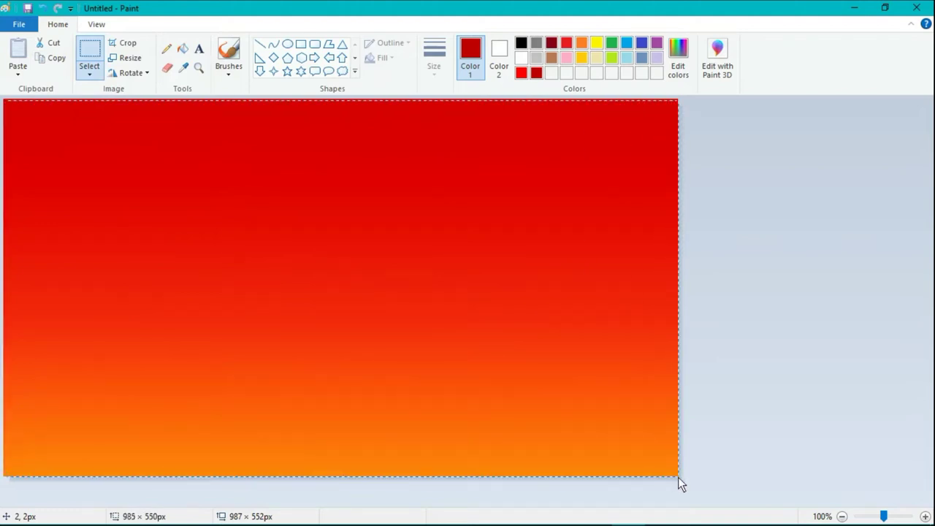
{"action": "right_click", "coordinate": [405, 261]}
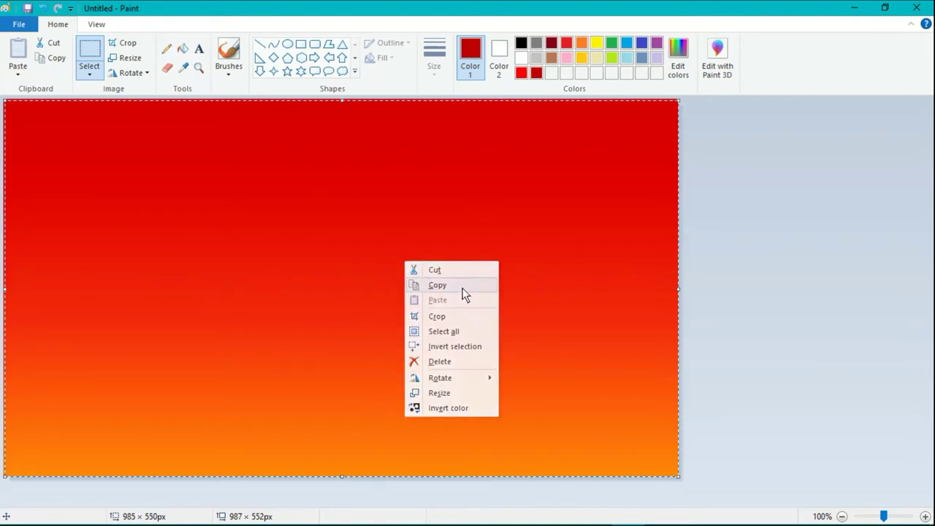
{"action": "left_click", "coordinate": [462, 289]}
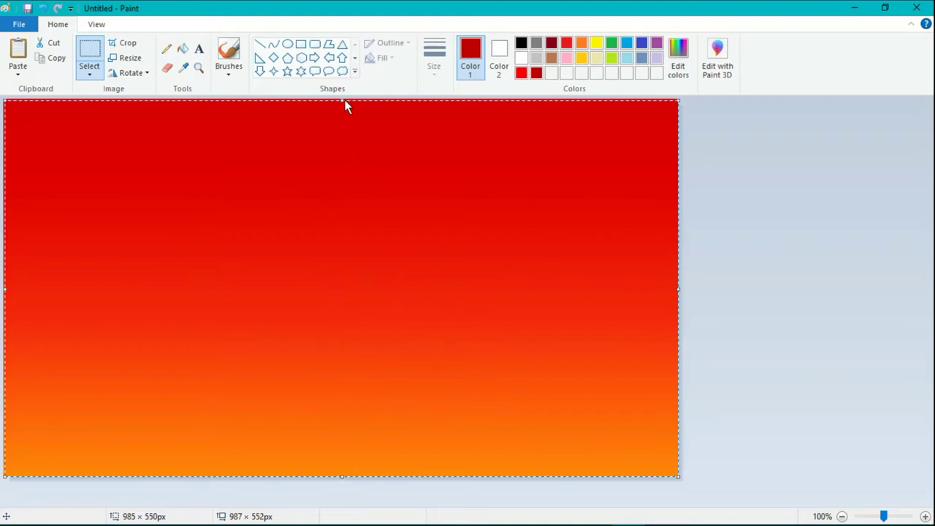
- Squeeze the selected gradient into the lower half and paste the copy on top
{"action": "left_click_drag", "start_coordinate": [345, 106], "coordinate": [350, 289]}
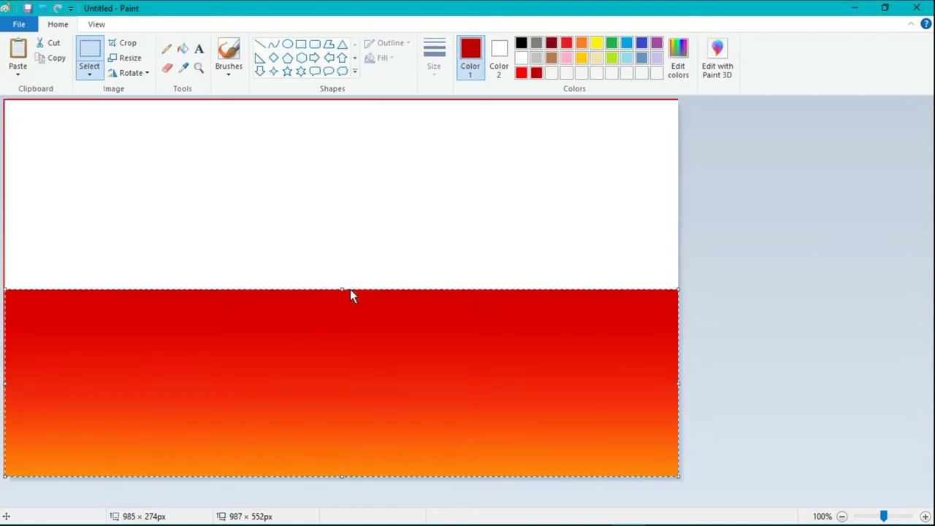
{"action": "right_click", "coordinate": [336, 171]}
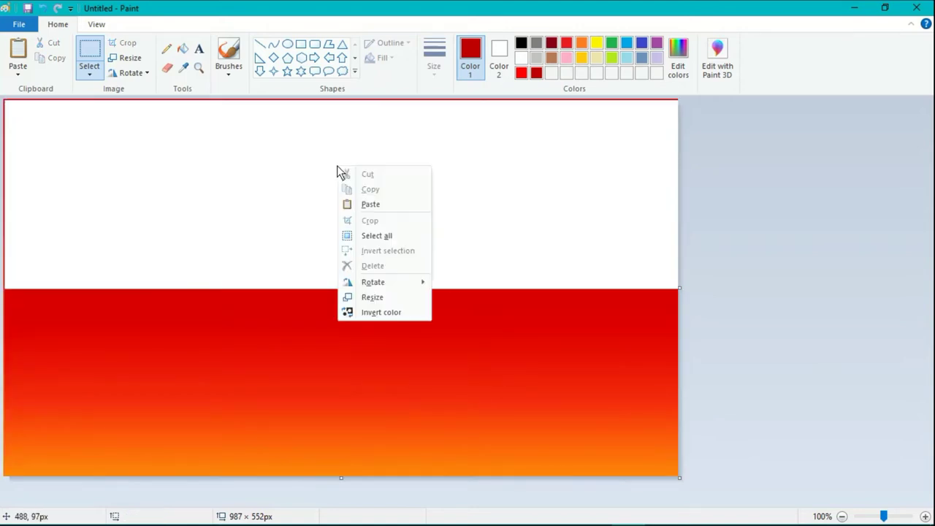
{"action": "left_click", "coordinate": [386, 205]}
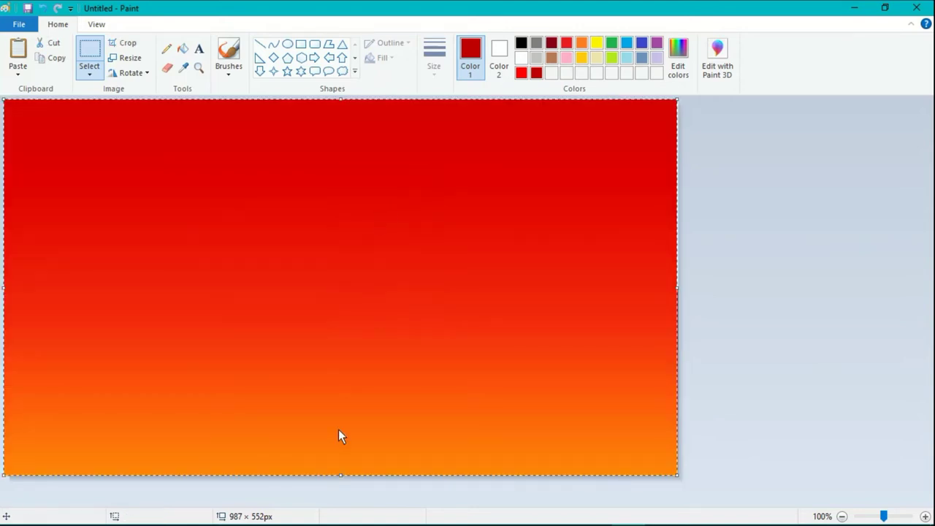
- Fit the pasted copy over the top half, rotate it 180°, and stretch it to the canvas top
{"action": "left_click_drag", "start_coordinate": [345, 473], "coordinate": [382, 285]}
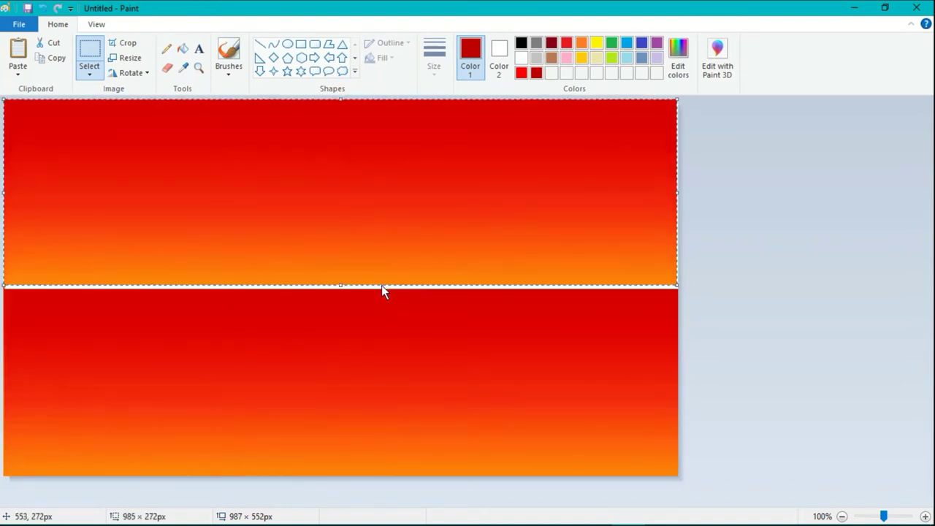
{"action": "left_click_drag", "start_coordinate": [341, 285], "coordinate": [344, 292]}
{"action": "left_click_drag", "start_coordinate": [680, 199], "coordinate": [677, 199]}
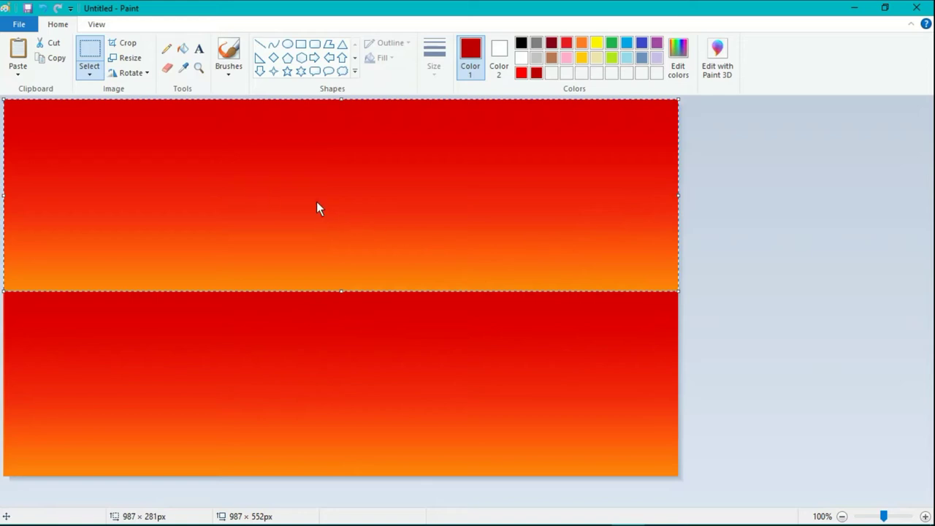
{"action": "right_click", "coordinate": [400, 199]}
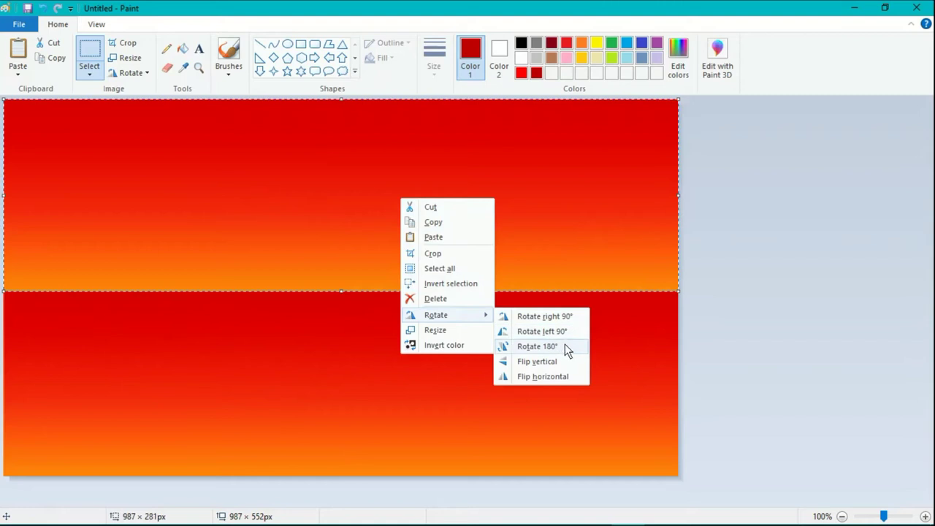
{"action": "mouse_move", "coordinate": [436, 315]}
{"action": "left_click", "coordinate": [566, 348]}
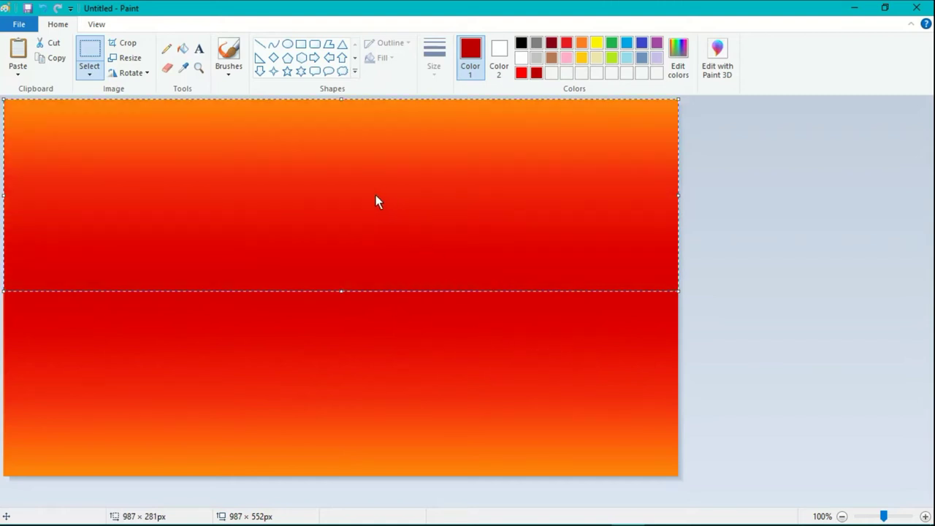
{"action": "left_click_drag", "start_coordinate": [348, 172], "coordinate": [349, 178]}
{"action": "left_click_drag", "start_coordinate": [342, 105], "coordinate": [343, 93]}
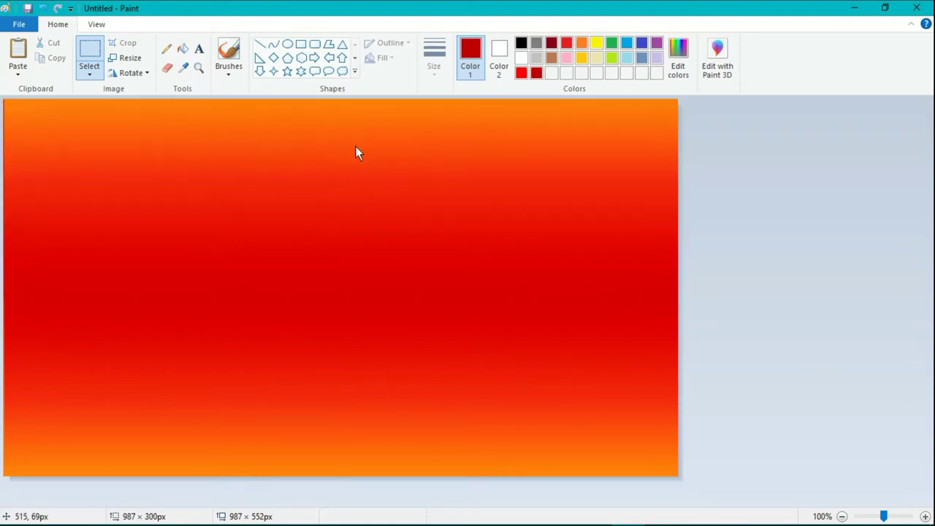
- Stretch and shift the upper gradient copy, undoing misplaced moves, to close the seam
{"action": "key", "text": "ctrl+z"}
{"action": "key", "text": "ctrl+z"}
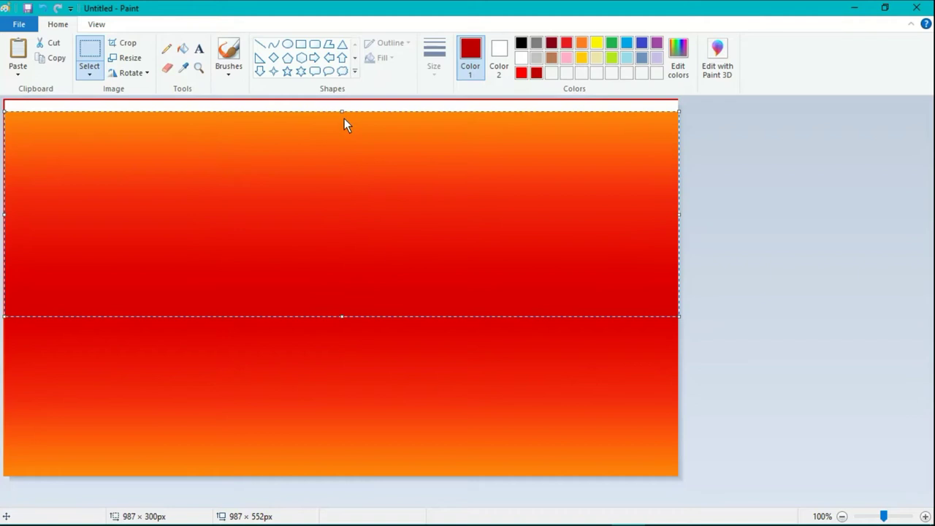
{"action": "left_click_drag", "start_coordinate": [344, 111], "coordinate": [343, 100]}
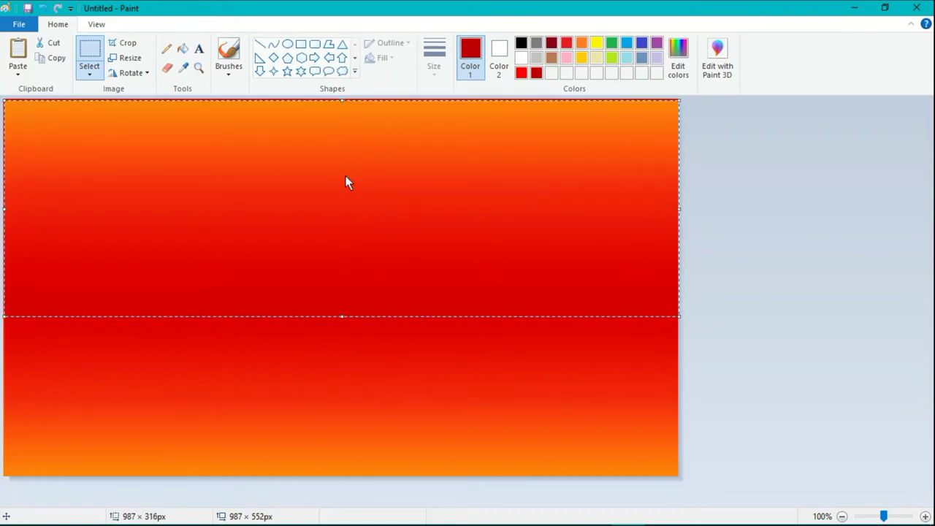
{"action": "left_click_drag", "start_coordinate": [349, 183], "coordinate": [345, 165]}
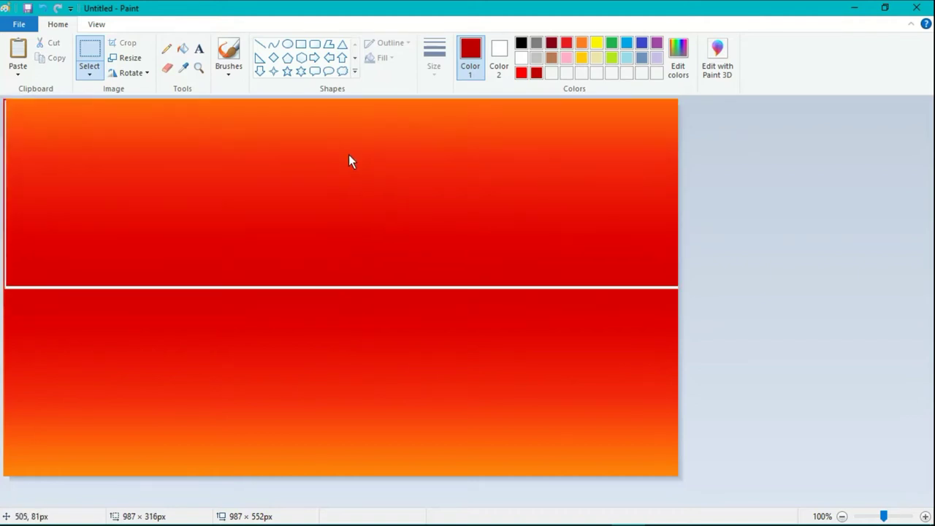
{"action": "key", "text": "ctrl+z"}
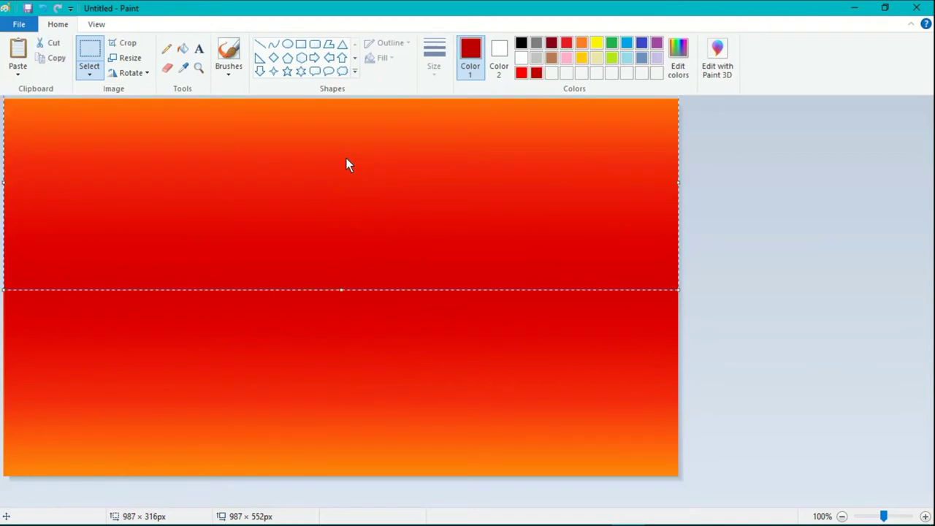
{"action": "mouse_move", "coordinate": [355, 180]}
{"action": "left_mouse_down"}
{"action": "mouse_move", "coordinate": [356, 198]}
{"action": "mouse_move", "coordinate": [358, 180]}
{"action": "left_mouse_up"}
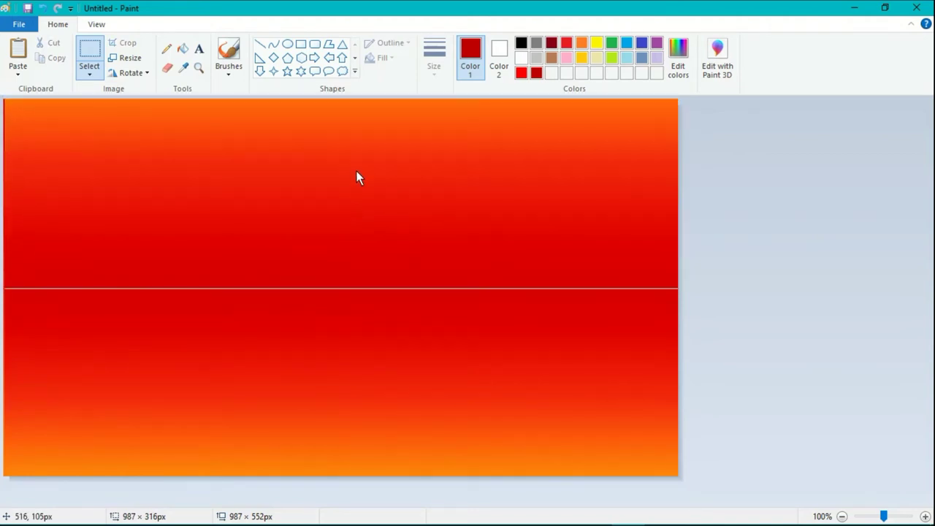
{"action": "key", "text": "ctrl+z"}
{"action": "left_click_drag", "start_coordinate": [343, 290], "coordinate": [345, 292]}
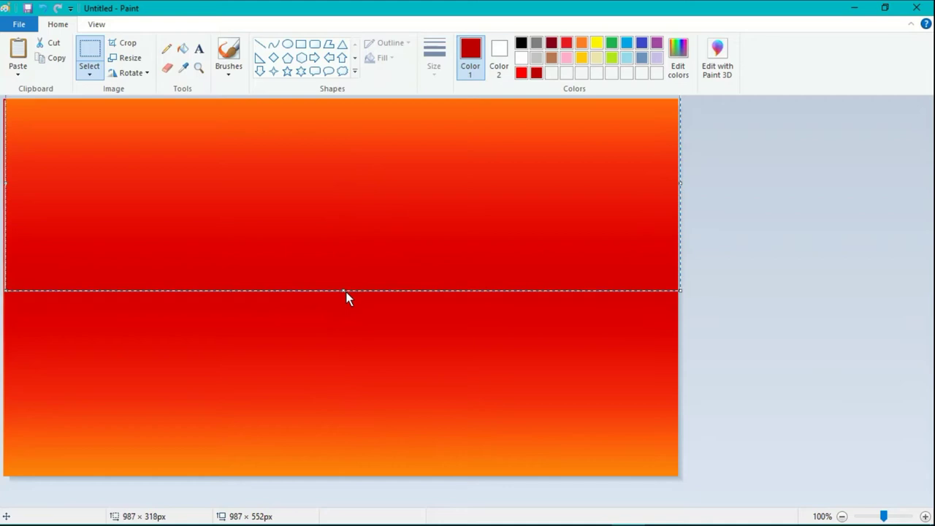
- Reposition the upper band over the seam, deselect it, and widen the canvas to 988 px
{"action": "left_click_drag", "start_coordinate": [393, 240], "coordinate": [388, 263]}
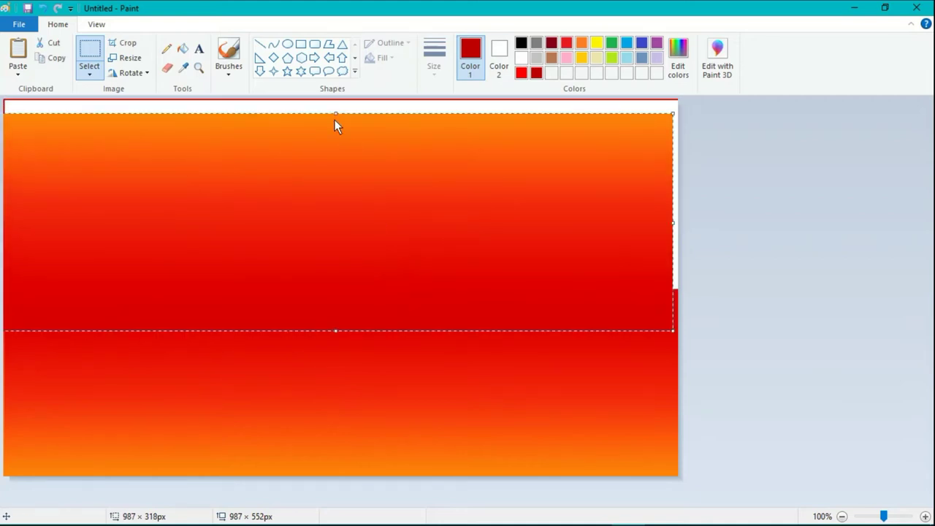
{"action": "left_click_drag", "start_coordinate": [335, 115], "coordinate": [340, 136]}
{"action": "key", "text": "ctrl+z"}
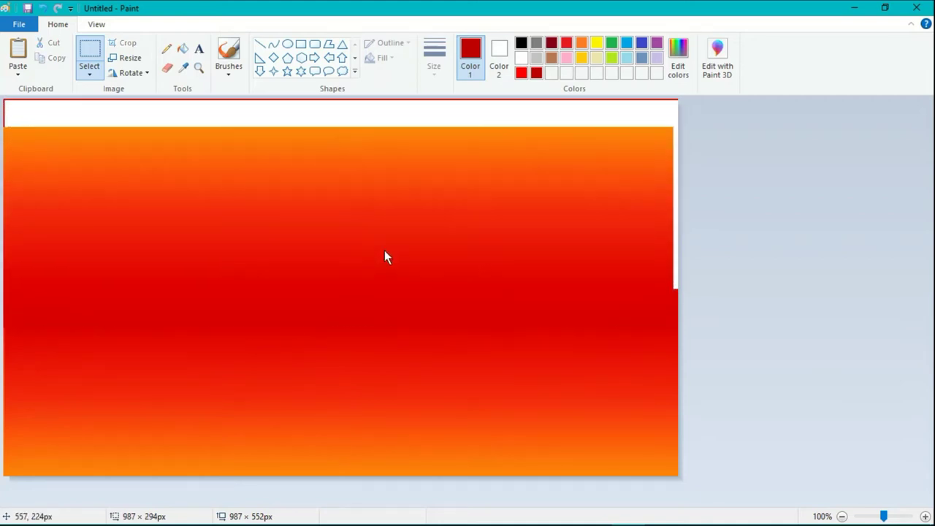
{"action": "key", "text": "ctrl+z"}
{"action": "left_click_drag", "start_coordinate": [391, 226], "coordinate": [390, 216]}
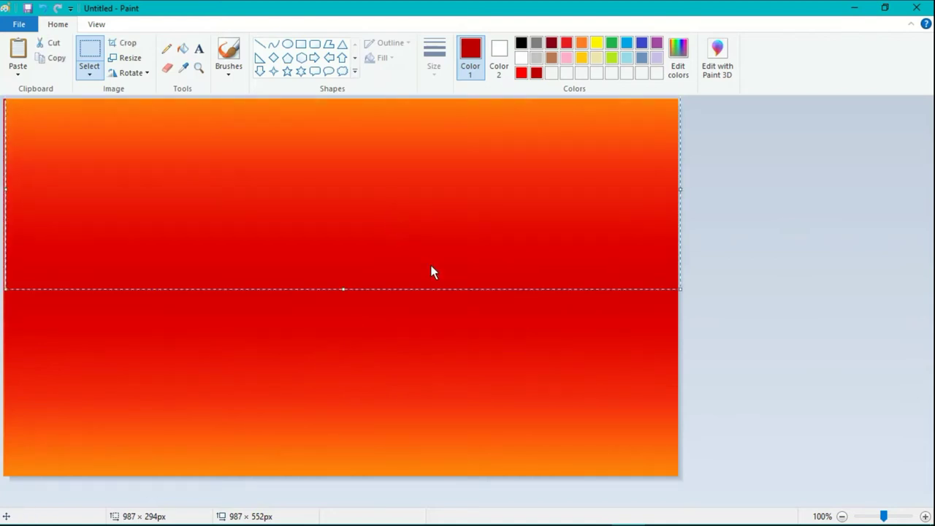
{"action": "left_click_drag", "start_coordinate": [507, 245], "coordinate": [507, 252]}
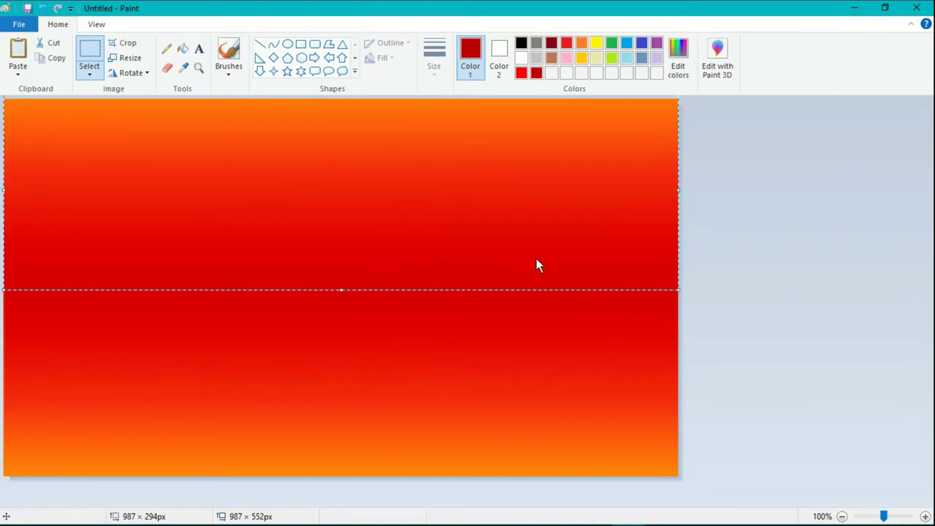
{"action": "left_click", "coordinate": [708, 308]}
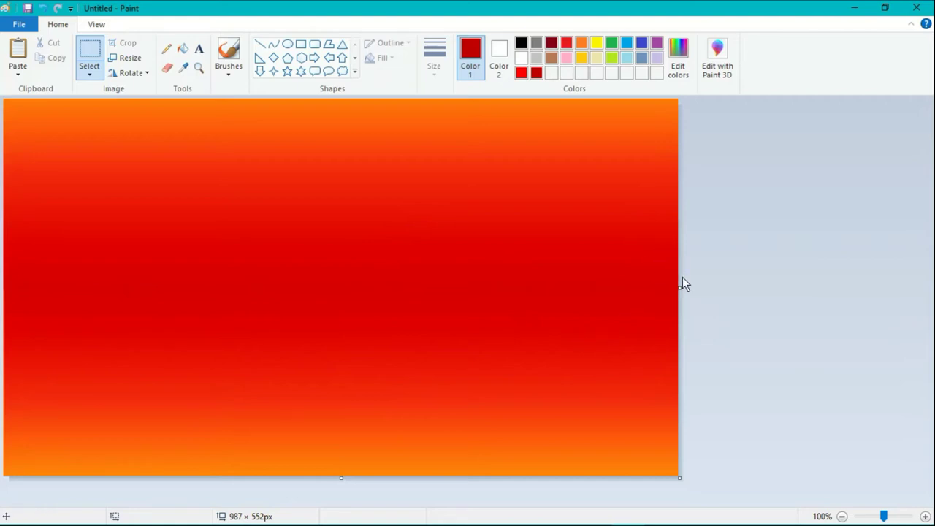
{"action": "left_click_drag", "start_coordinate": [678, 287], "coordinate": [679, 288]}
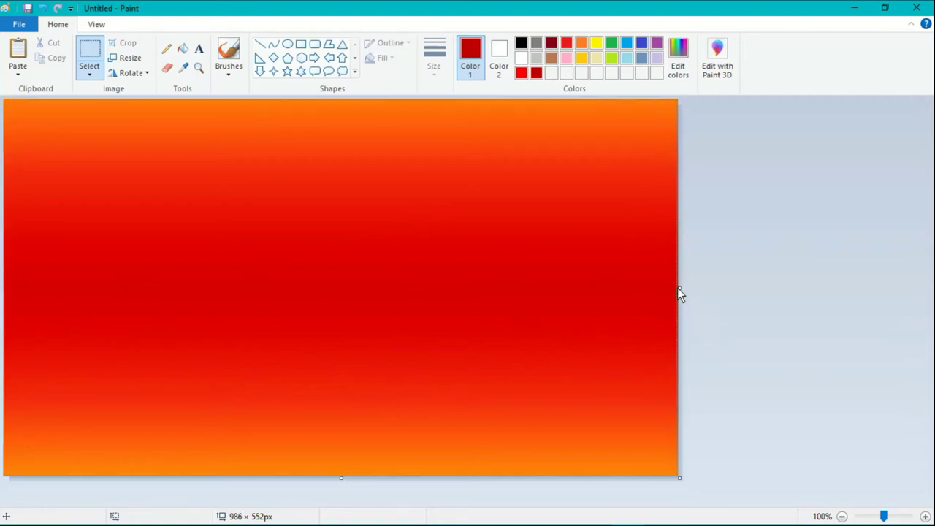
{"action": "left_click_drag", "start_coordinate": [679, 288], "coordinate": [678, 289]}
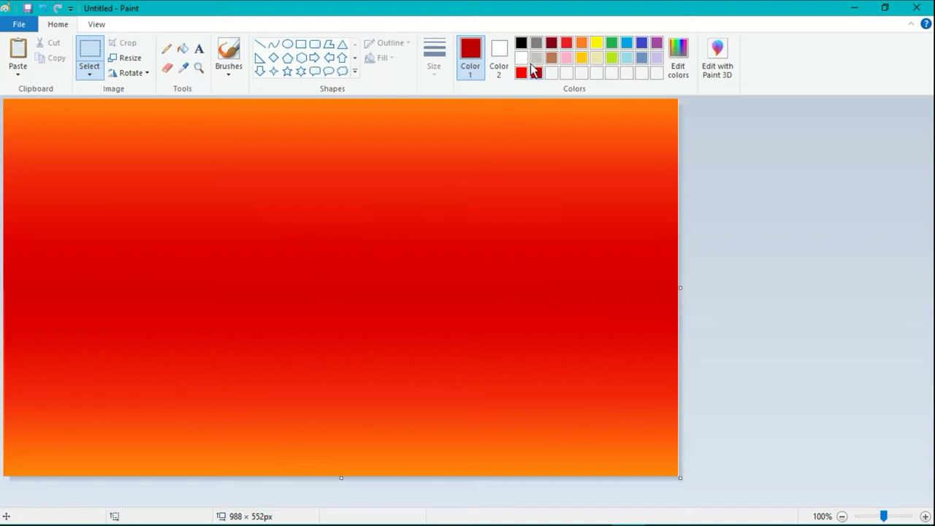
- Choose black and the basic brush, dab a test dot, and pick a thicker stroke size
{"action": "left_click", "coordinate": [520, 44]}
{"action": "left_click", "coordinate": [230, 63]}
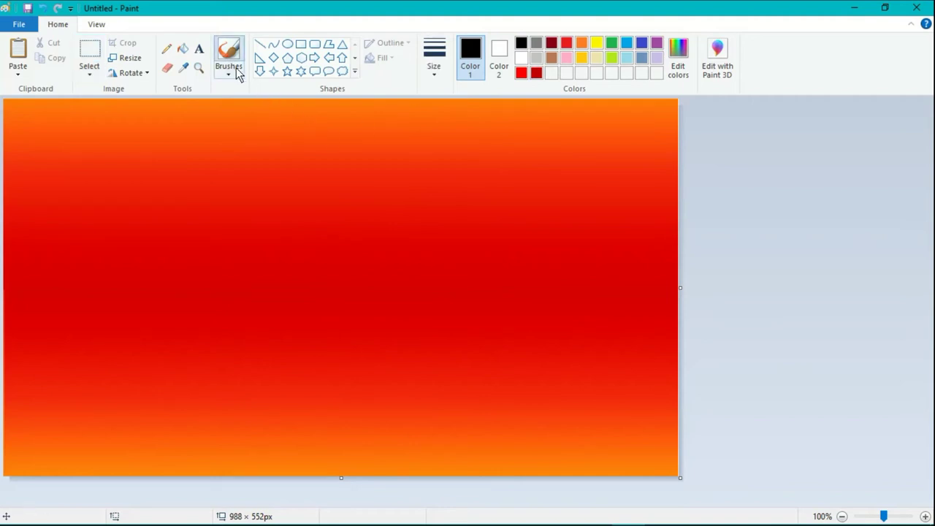
{"action": "left_click", "coordinate": [236, 72]}
{"action": "left_click", "coordinate": [228, 101]}
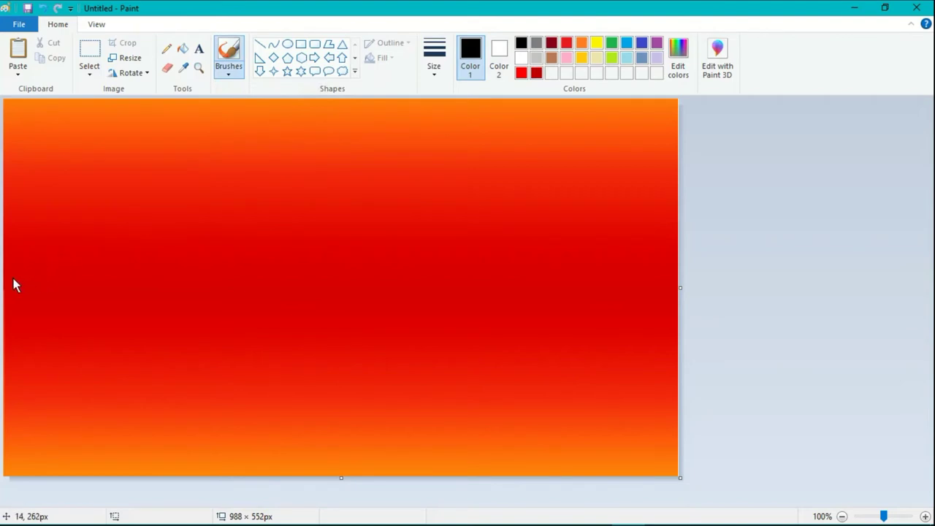
{"action": "left_click", "coordinate": [409, 249]}
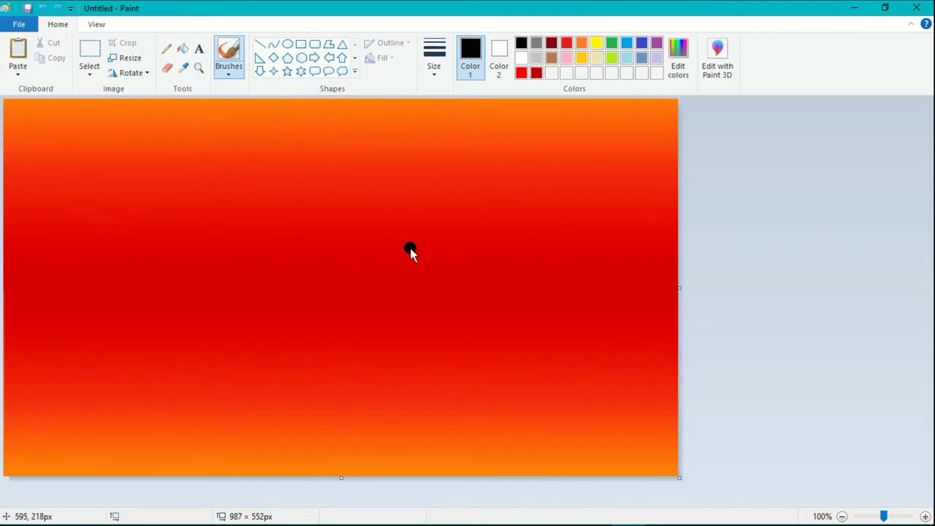
{"action": "left_click", "coordinate": [434, 73]}
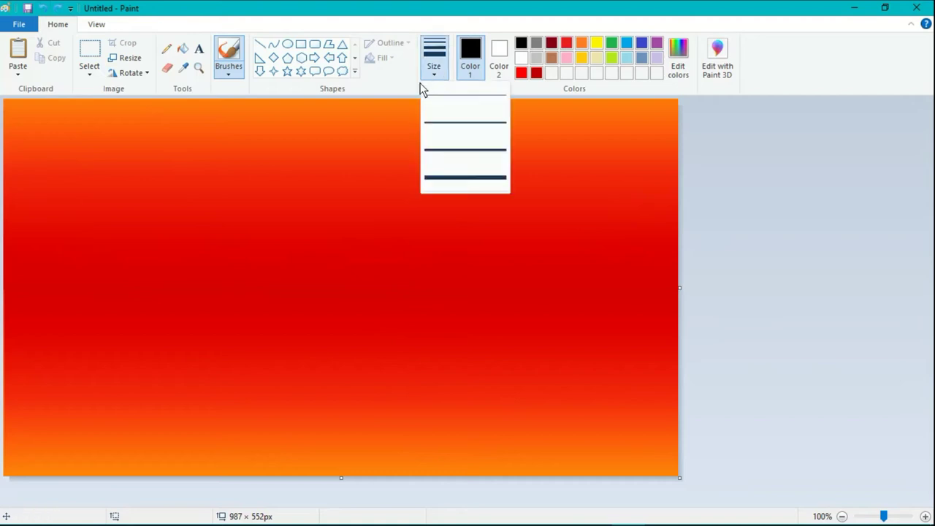
{"action": "left_click", "coordinate": [460, 149]}
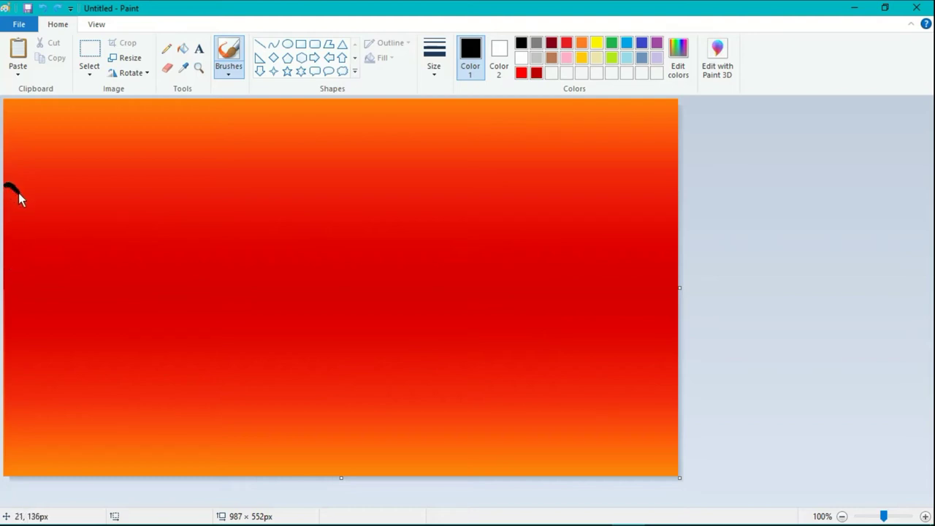
- Brush a black ridge dipping from the left edge and rising right, plus a horizon line across
{"action": "left_click_drag", "start_coordinate": [53, 226], "coordinate": [88, 250]}
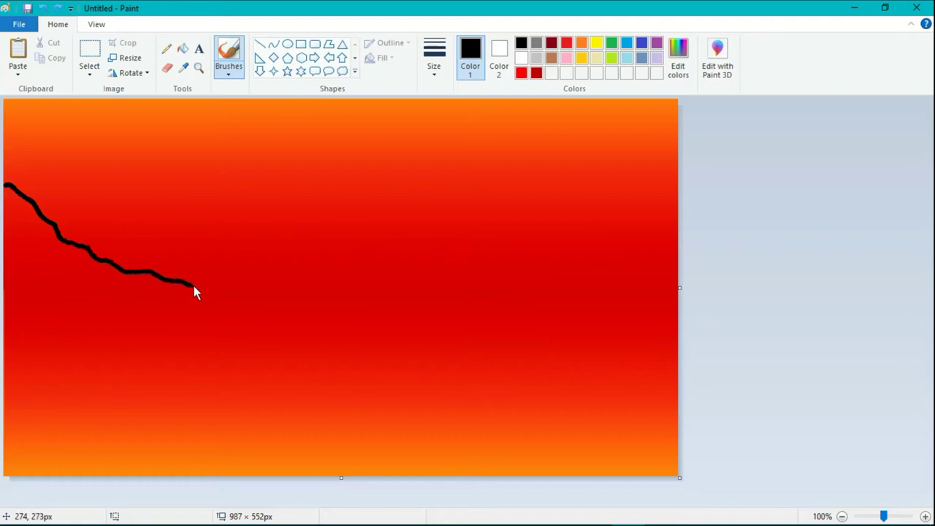
{"action": "mouse_move", "coordinate": [446, 287]}
{"action": "left_mouse_down"}
{"action": "mouse_move", "coordinate": [591, 276]}
{"action": "mouse_move", "coordinate": [678, 164]}
{"action": "left_mouse_up"}
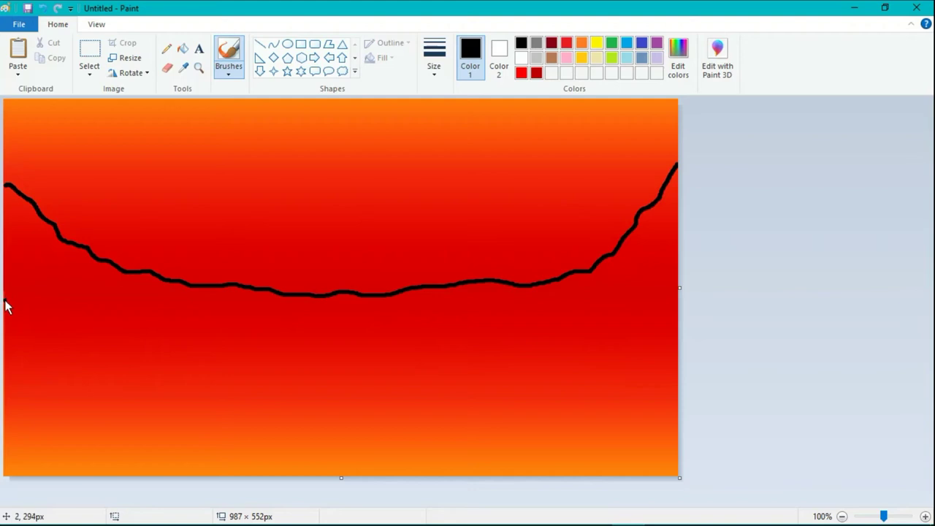
{"action": "left_click_drag", "start_coordinate": [40, 301], "coordinate": [394, 299]}
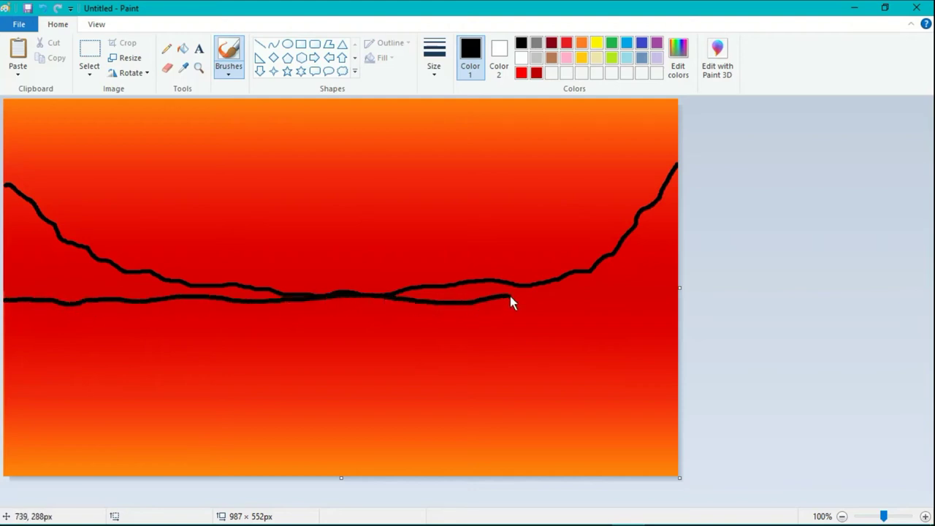
{"action": "left_click_drag", "start_coordinate": [563, 299], "coordinate": [681, 294]}
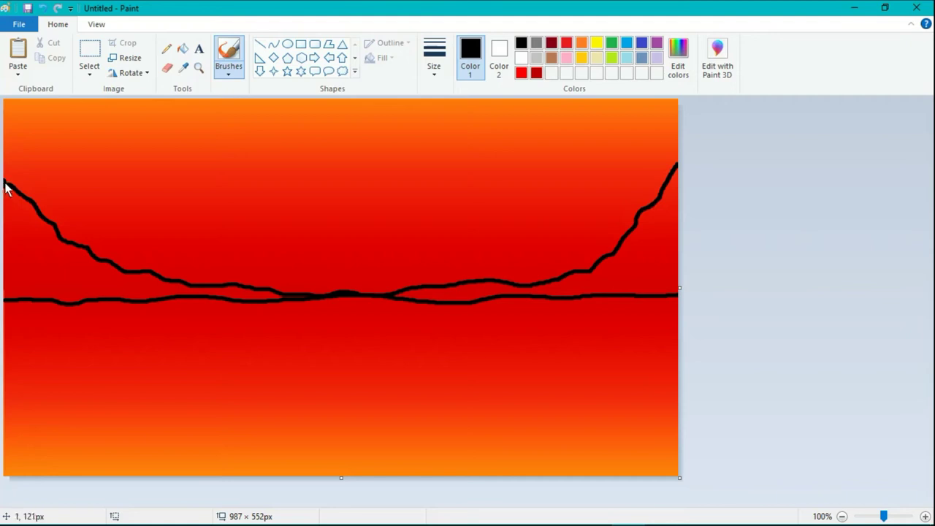
{"action": "left_click", "coordinate": [271, 240]}
- Paint the left mountain solid black, covering red patches, and thicken the horizon band rightward
{"action": "mouse_move", "coordinate": [24, 251]}
{"action": "left_mouse_down"}
{"action": "mouse_move", "coordinate": [7, 195]}
{"action": "mouse_move", "coordinate": [10, 292]}
{"action": "mouse_move", "coordinate": [18, 206]}
{"action": "mouse_move", "coordinate": [2, 170]}
{"action": "mouse_move", "coordinate": [26, 221]}
{"action": "left_mouse_up"}
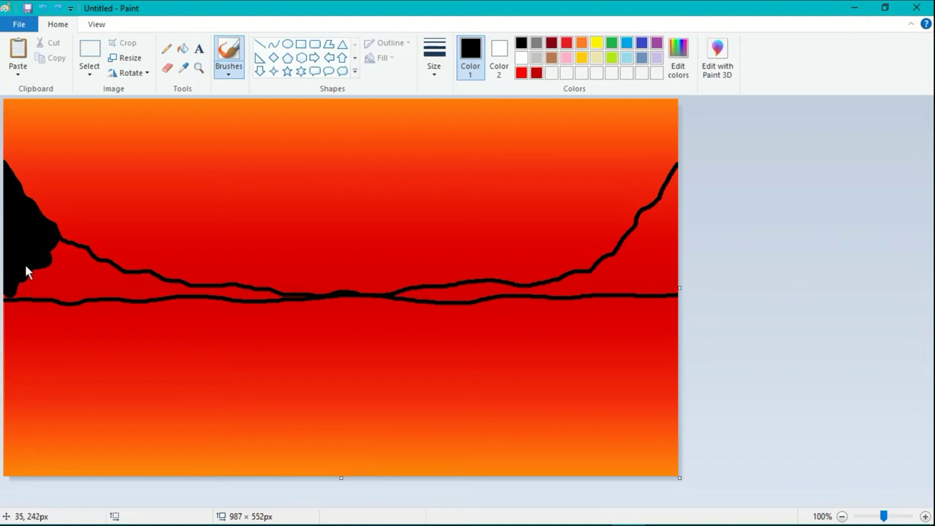
{"action": "mouse_move", "coordinate": [10, 287]}
{"action": "left_mouse_down"}
{"action": "mouse_move", "coordinate": [2, 292]}
{"action": "mouse_move", "coordinate": [36, 290]}
{"action": "left_mouse_up"}
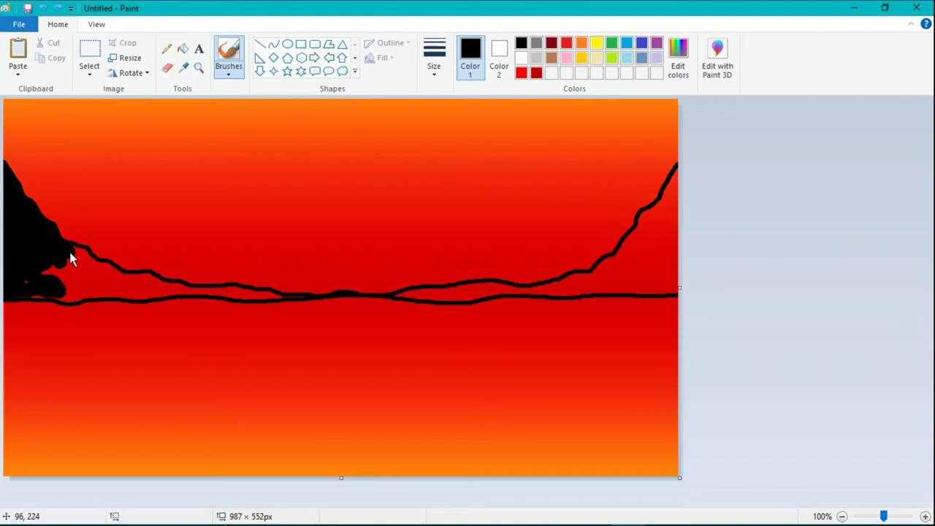
{"action": "mouse_move", "coordinate": [104, 268]}
{"action": "left_mouse_down"}
{"action": "mouse_move", "coordinate": [83, 269]}
{"action": "mouse_move", "coordinate": [79, 257]}
{"action": "mouse_move", "coordinate": [169, 289]}
{"action": "mouse_move", "coordinate": [18, 298]}
{"action": "mouse_move", "coordinate": [273, 303]}
{"action": "left_mouse_up"}
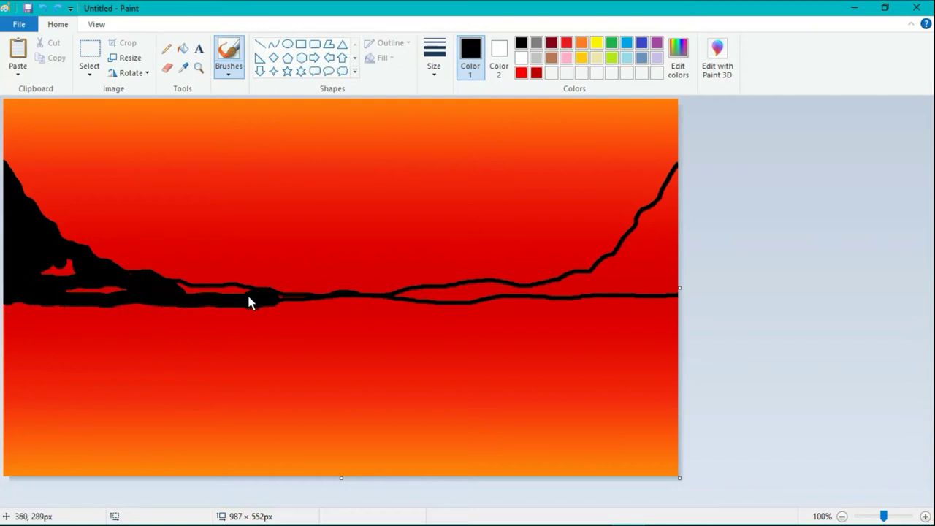
{"action": "mouse_move", "coordinate": [107, 284]}
{"action": "left_mouse_down"}
{"action": "mouse_move", "coordinate": [45, 273]}
{"action": "mouse_move", "coordinate": [77, 273]}
{"action": "mouse_move", "coordinate": [38, 296]}
{"action": "left_mouse_up"}
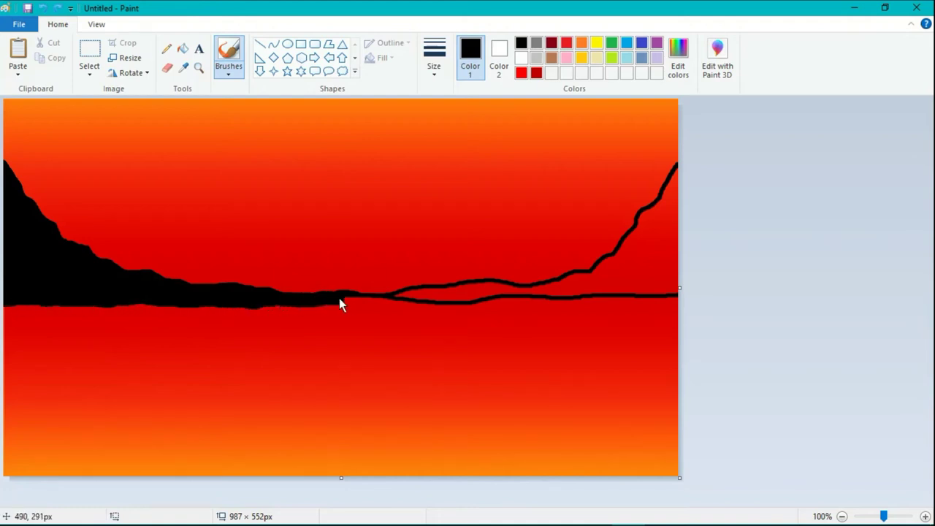
{"action": "left_click_drag", "start_coordinate": [421, 299], "coordinate": [455, 297]}
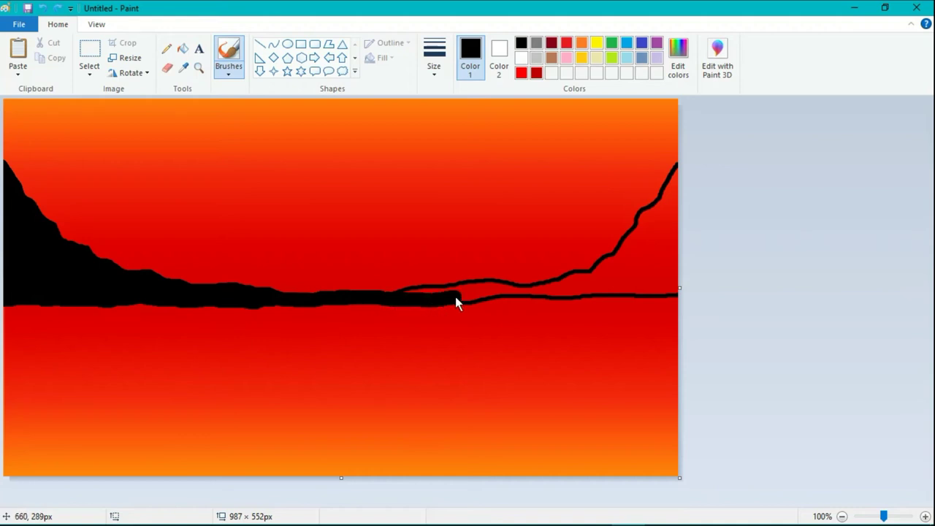
{"action": "left_click_drag", "start_coordinate": [511, 298], "coordinate": [509, 300]}
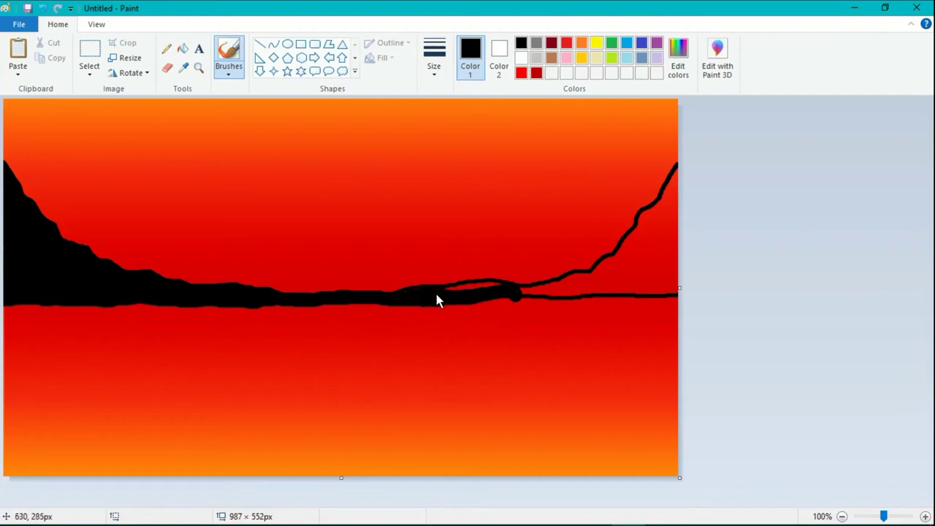
- Brush in the right mountain black, closing red gaps and raising its peak at the edge
{"action": "left_click_drag", "start_coordinate": [471, 295], "coordinate": [645, 284]}
{"action": "mouse_move", "coordinate": [676, 237]}
{"action": "left_mouse_down"}
{"action": "mouse_move", "coordinate": [681, 175]}
{"action": "mouse_move", "coordinate": [665, 209]}
{"action": "left_mouse_up"}
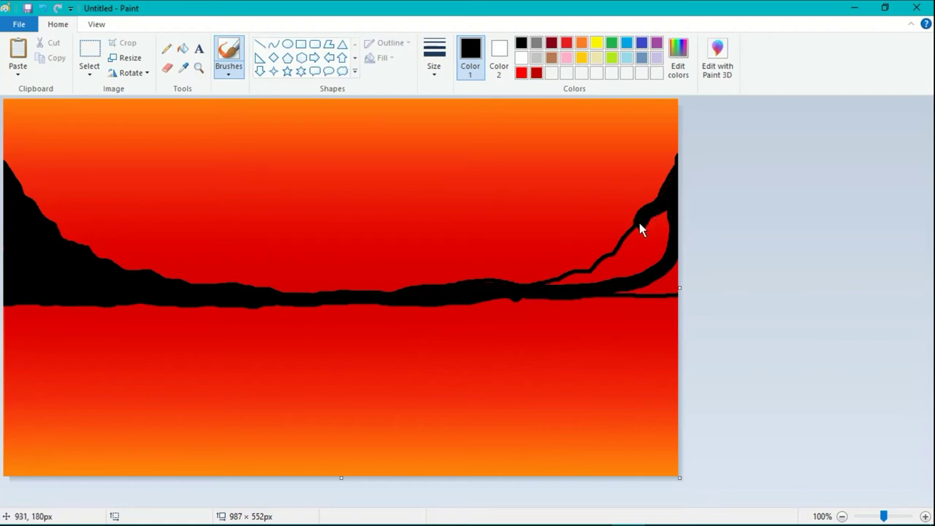
{"action": "left_click_drag", "start_coordinate": [602, 270], "coordinate": [593, 277]}
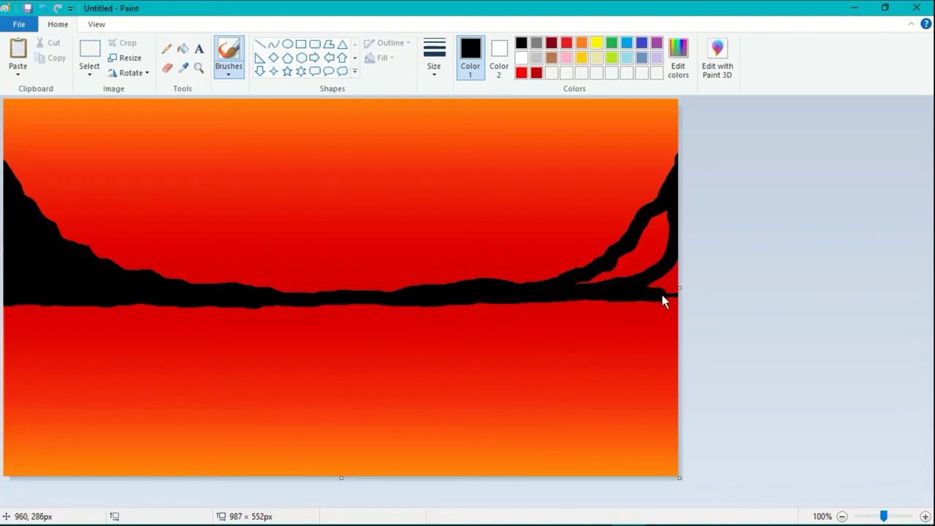
{"action": "left_click_drag", "start_coordinate": [661, 243], "coordinate": [586, 291]}
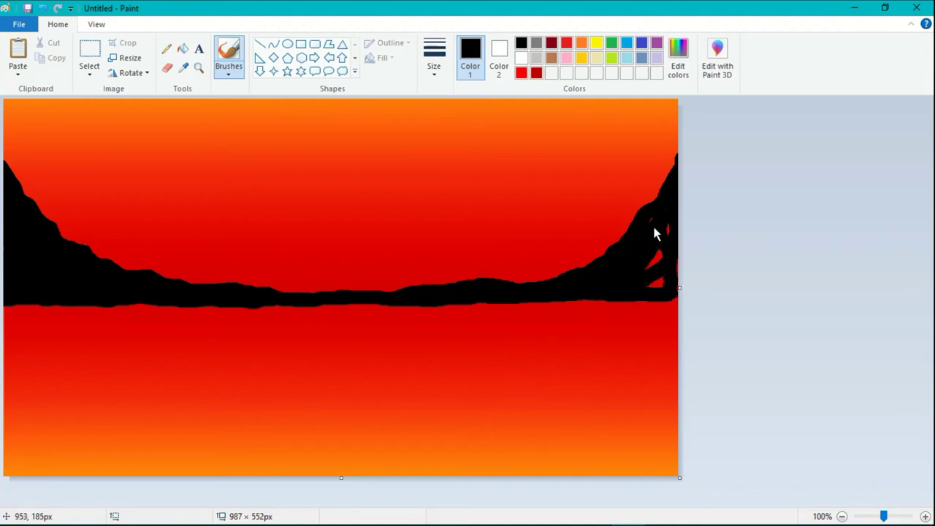
{"action": "left_click_drag", "start_coordinate": [662, 236], "coordinate": [671, 229]}
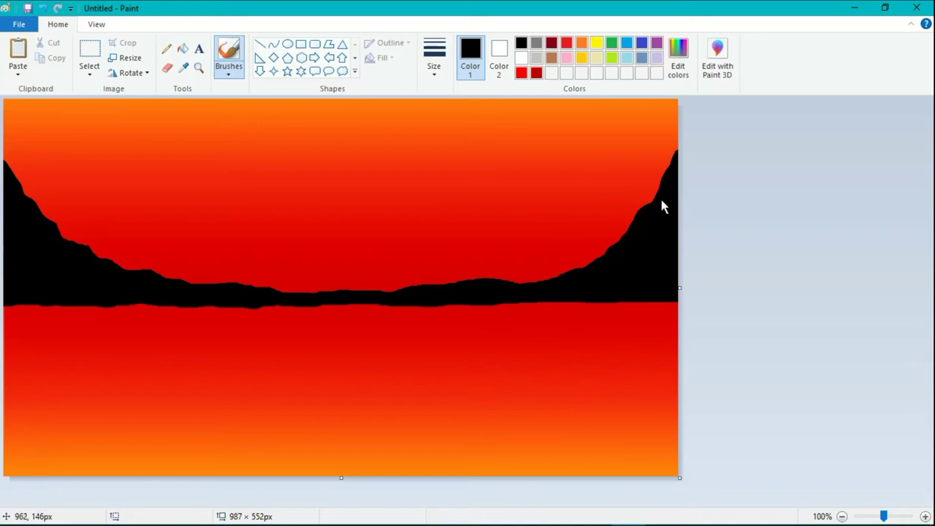
{"action": "left_click_drag", "start_coordinate": [661, 184], "coordinate": [680, 150]}
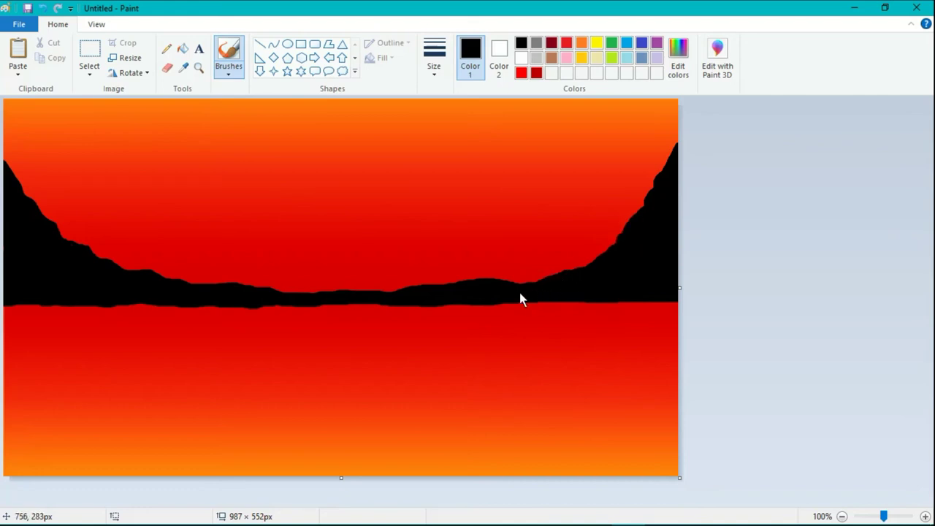
- Touch up the black silhouette along the horizon and reshape the left mountain's slope and top
{"action": "left_click_drag", "start_coordinate": [479, 302], "coordinate": [263, 304]}
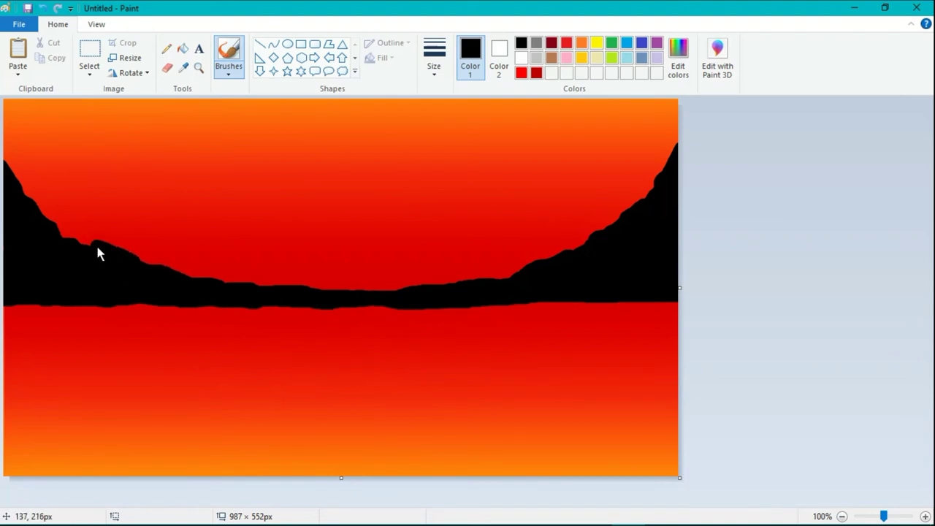
{"action": "mouse_move", "coordinate": [71, 233]}
{"action": "left_mouse_down"}
{"action": "mouse_move", "coordinate": [49, 222]}
{"action": "mouse_move", "coordinate": [7, 156]}
{"action": "mouse_move", "coordinate": [28, 206]}
{"action": "left_mouse_up"}
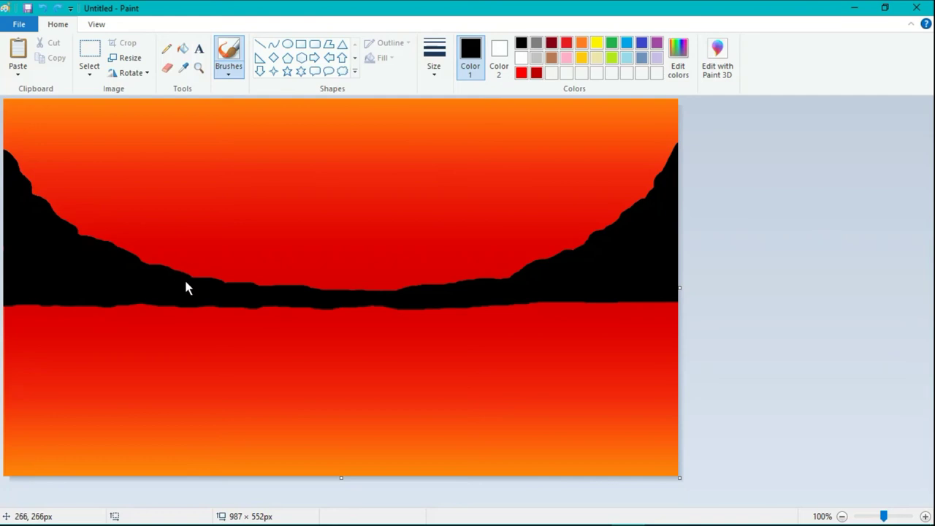
{"action": "mouse_move", "coordinate": [10, 167]}
{"action": "left_mouse_down"}
{"action": "mouse_move", "coordinate": [7, 151]}
{"action": "mouse_move", "coordinate": [7, 163]}
{"action": "left_mouse_up"}
{"action": "left_click_drag", "start_coordinate": [211, 307], "coordinate": [207, 314]}
- Make yellow both colours and choose the Oval shape with a solid colour fill
{"action": "right_click", "coordinate": [596, 42]}
{"action": "left_click", "coordinate": [595, 43]}
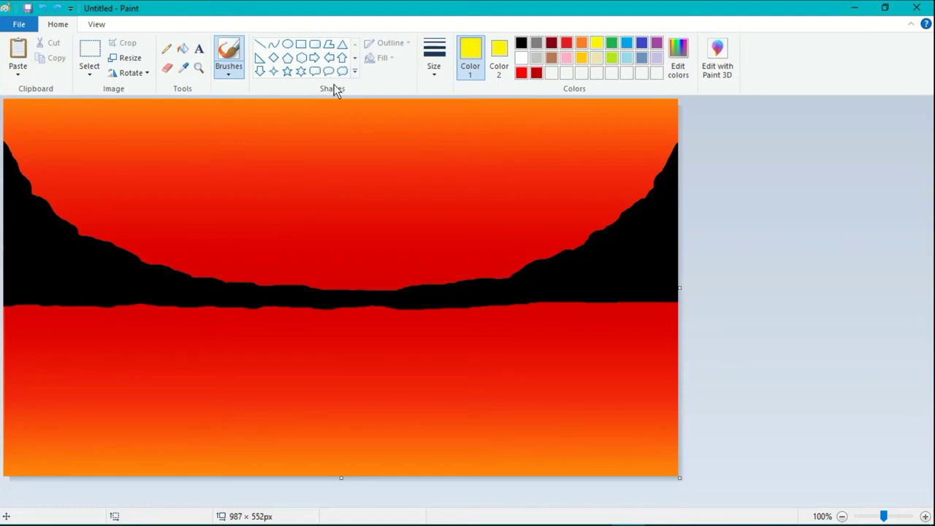
{"action": "left_click", "coordinate": [288, 44]}
{"action": "left_click", "coordinate": [382, 58]}
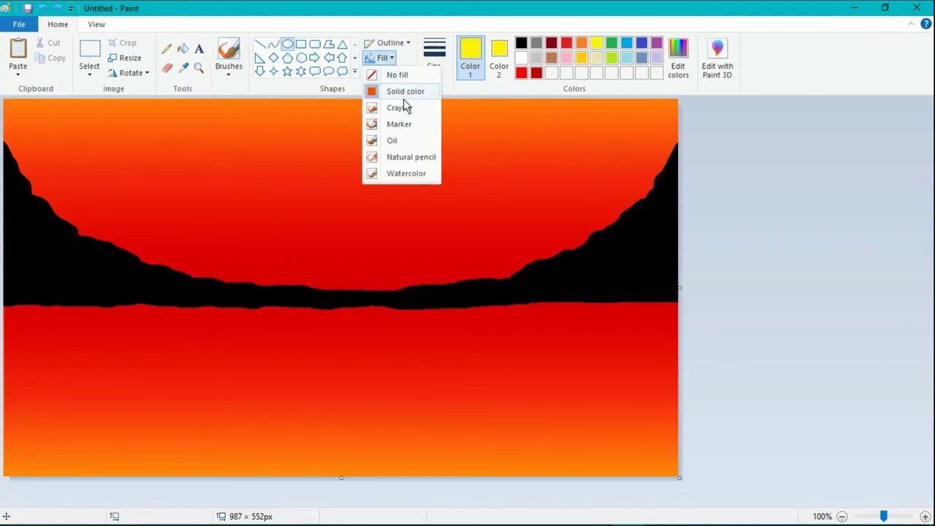
{"action": "left_click", "coordinate": [403, 99]}
- Draw the yellow sun just above the horizon between the mountains, then return to brushes
{"action": "left_click_drag", "start_coordinate": [291, 190], "coordinate": [379, 271]}
{"action": "left_click_drag", "start_coordinate": [343, 239], "coordinate": [362, 246]}
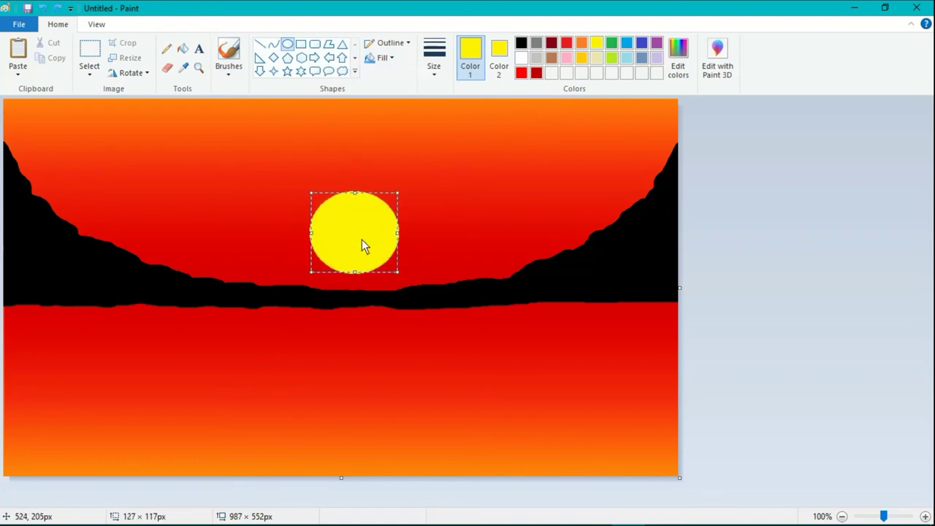
{"action": "left_click", "coordinate": [453, 214]}
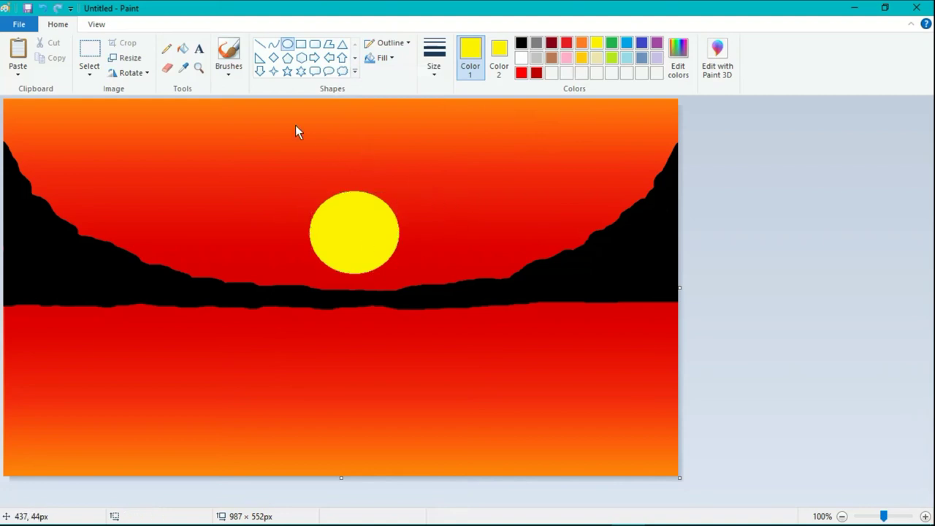
{"action": "left_click", "coordinate": [236, 70]}
{"action": "left_click", "coordinate": [230, 94]}
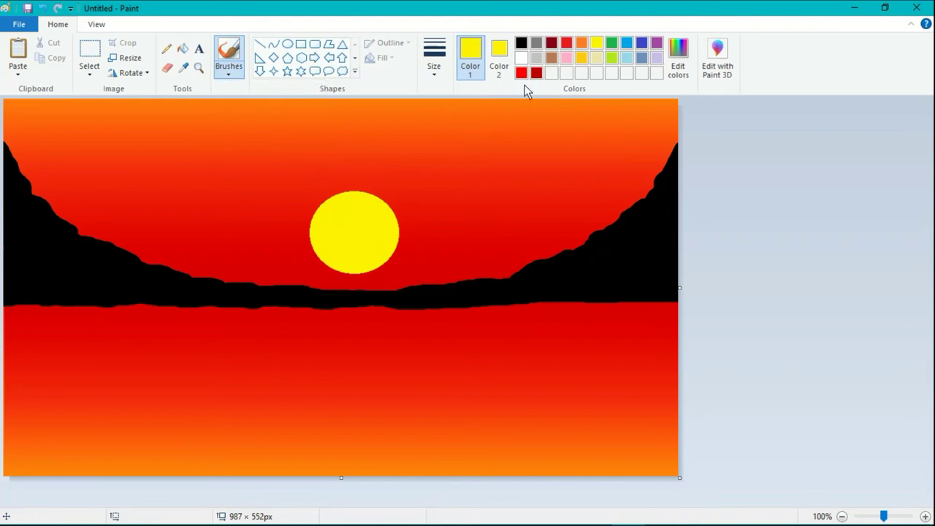
- Brush small black V-shaped birds with a thin stroke in the sky right of the sun
{"action": "left_click", "coordinate": [520, 44]}
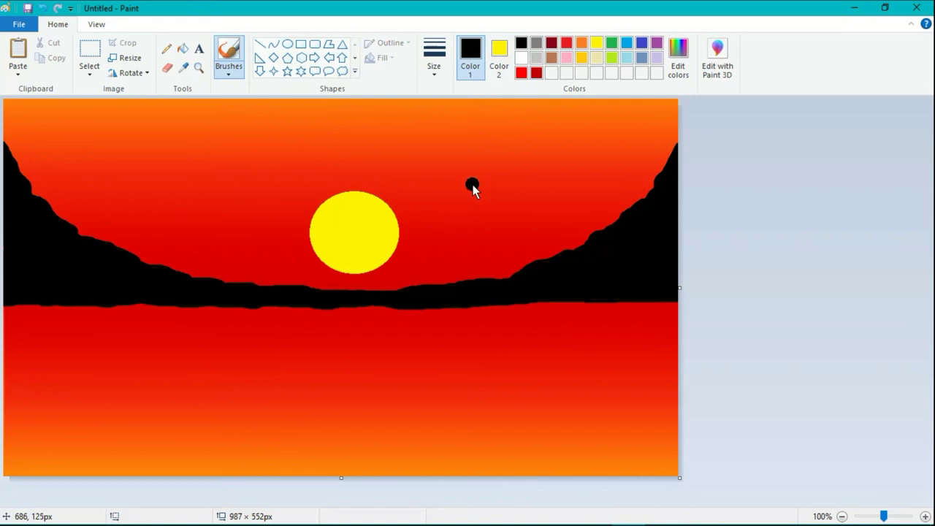
{"action": "left_click", "coordinate": [441, 77]}
{"action": "left_click", "coordinate": [466, 123]}
{"action": "mouse_move", "coordinate": [446, 176]}
{"action": "left_mouse_down"}
{"action": "mouse_move", "coordinate": [438, 172]}
{"action": "mouse_move", "coordinate": [454, 171]}
{"action": "left_mouse_up"}
{"action": "mouse_move", "coordinate": [480, 177]}
{"action": "left_mouse_down"}
{"action": "mouse_move", "coordinate": [486, 183]}
{"action": "mouse_move", "coordinate": [492, 172]}
{"action": "left_mouse_up"}
{"action": "left_click_drag", "start_coordinate": [458, 208], "coordinate": [469, 207]}
{"action": "left_click", "coordinate": [596, 44]}
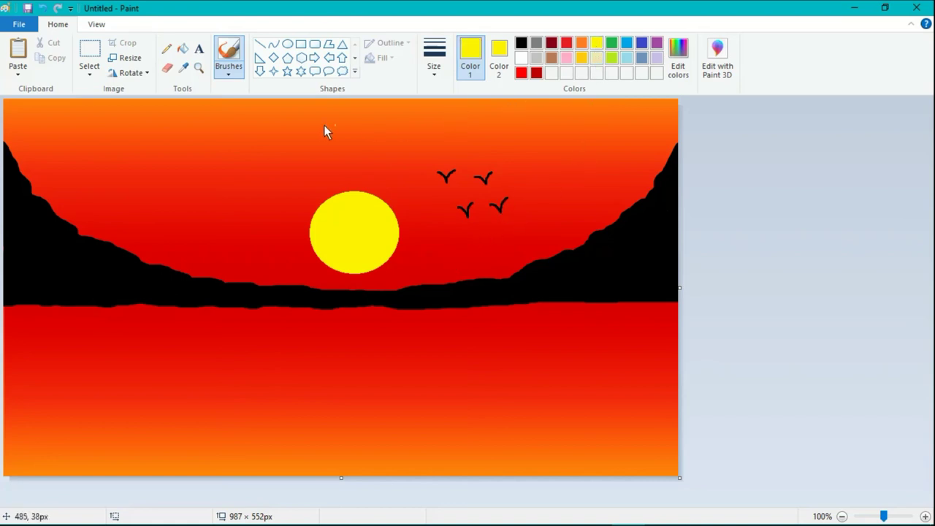
- Pick the Pencil with a line thickness and start the sun's yellow reflection on the water
{"action": "left_click", "coordinate": [167, 48]}
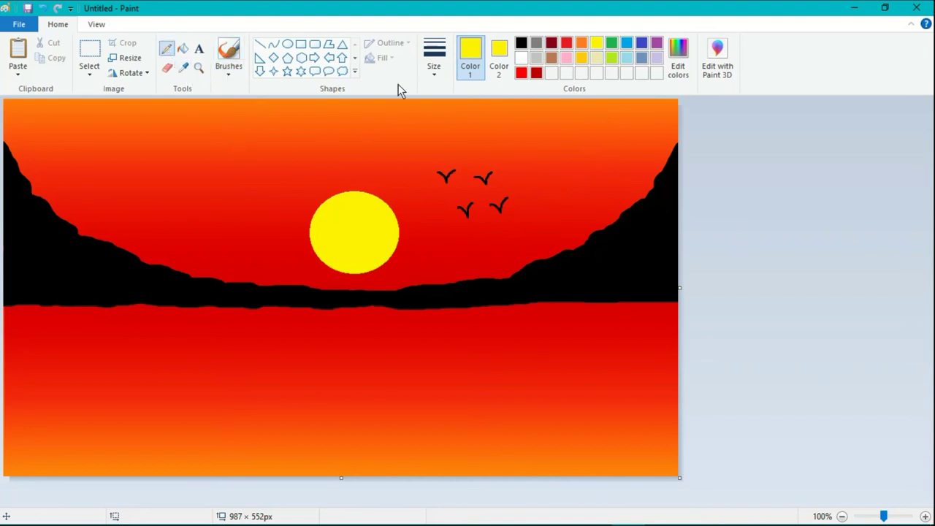
{"action": "left_click", "coordinate": [436, 74]}
{"action": "left_click", "coordinate": [442, 159]}
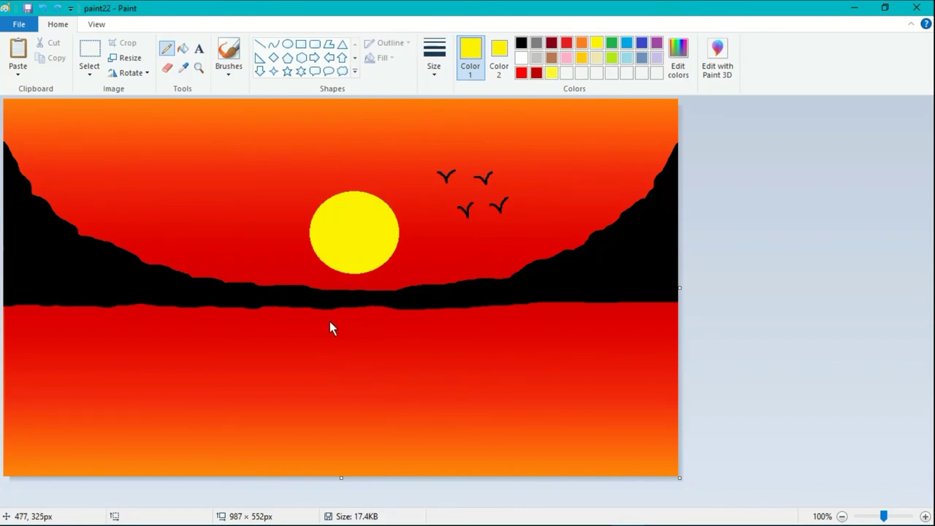
{"action": "mouse_move", "coordinate": [326, 319]}
{"action": "left_mouse_down"}
{"action": "mouse_move", "coordinate": [367, 327]}
{"action": "mouse_move", "coordinate": [398, 308]}
{"action": "mouse_move", "coordinate": [404, 324]}
{"action": "mouse_move", "coordinate": [332, 326]}
{"action": "left_mouse_up"}
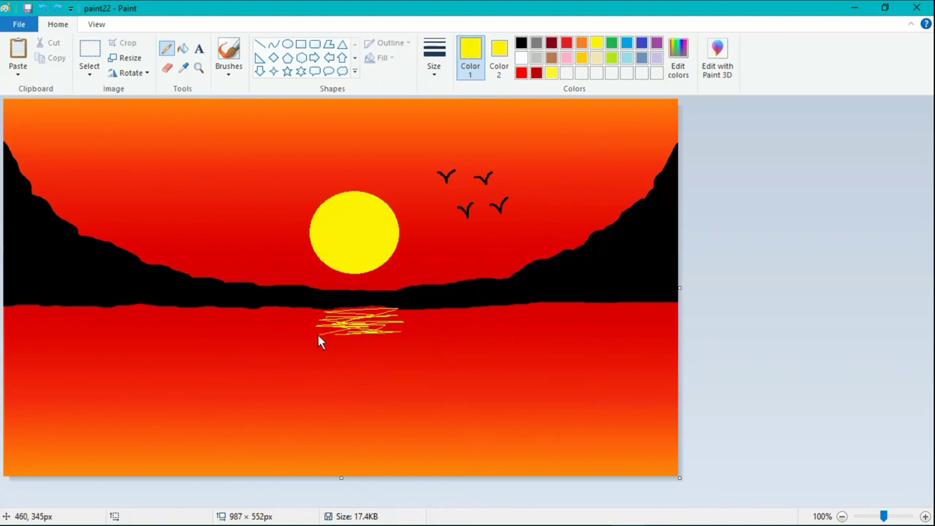
- Scribble more yellow strokes into the reflection, undoing one and redrawing its lower part
{"action": "left_click_drag", "start_coordinate": [385, 337], "coordinate": [377, 343]}
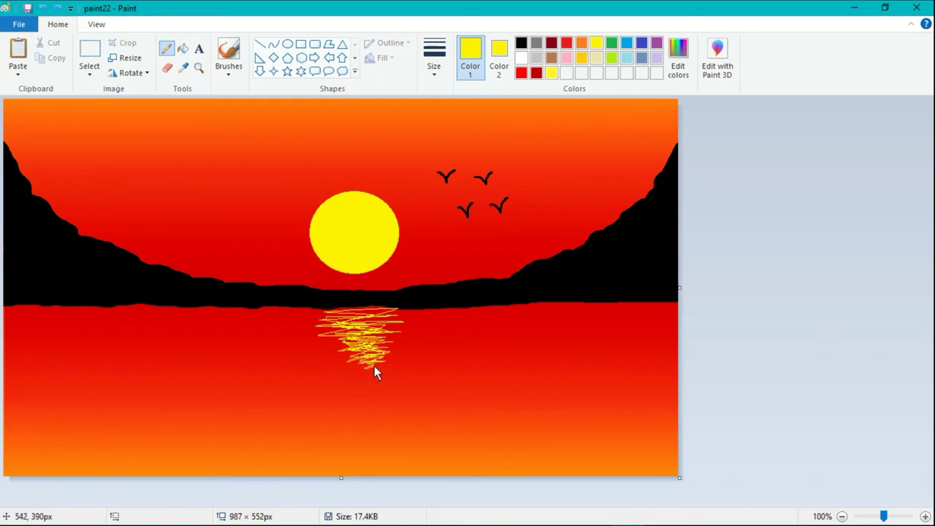
{"action": "left_click_drag", "start_coordinate": [369, 369], "coordinate": [377, 375]}
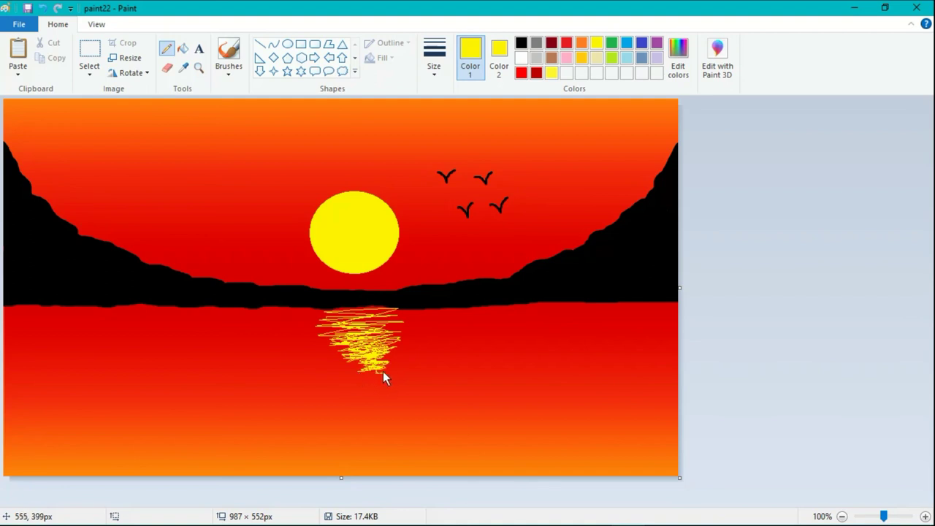
{"action": "left_click_drag", "start_coordinate": [354, 324], "coordinate": [380, 361]}
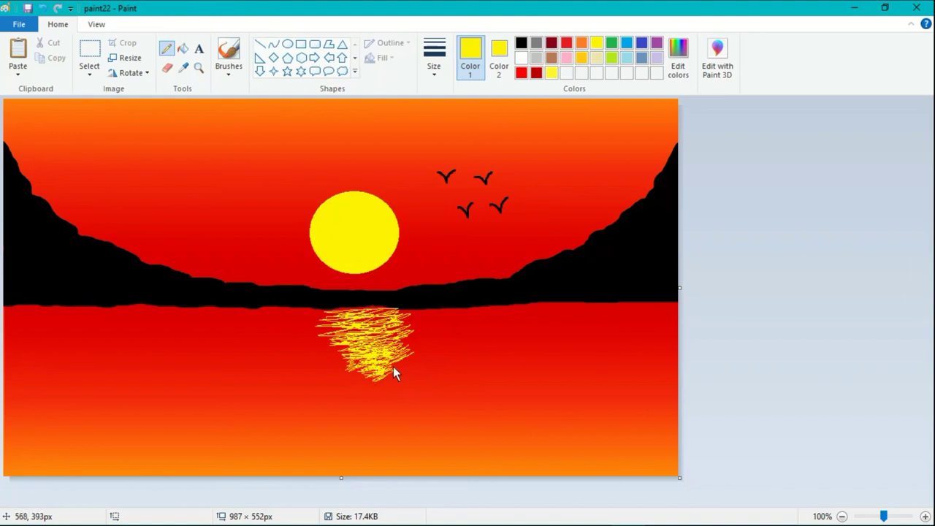
{"action": "key", "text": "ctrl+z"}
{"action": "left_click_drag", "start_coordinate": [386, 312], "coordinate": [389, 330]}
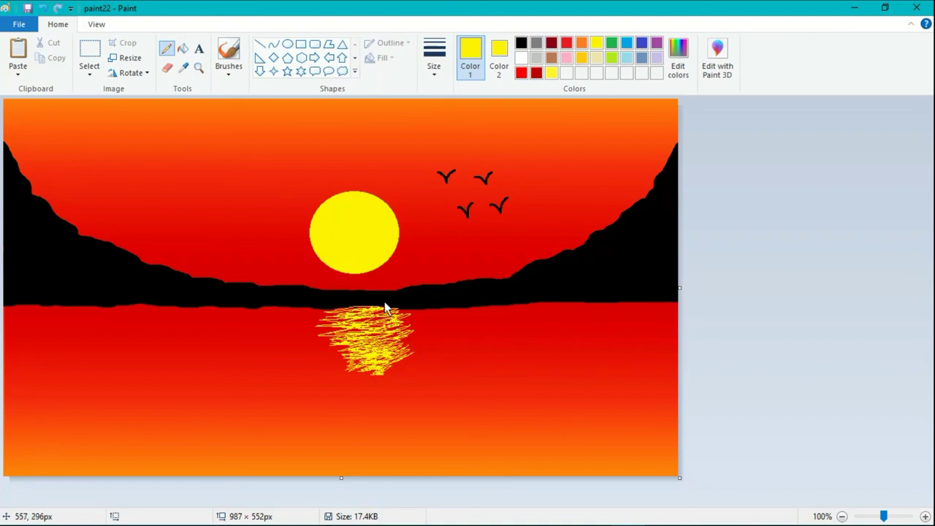